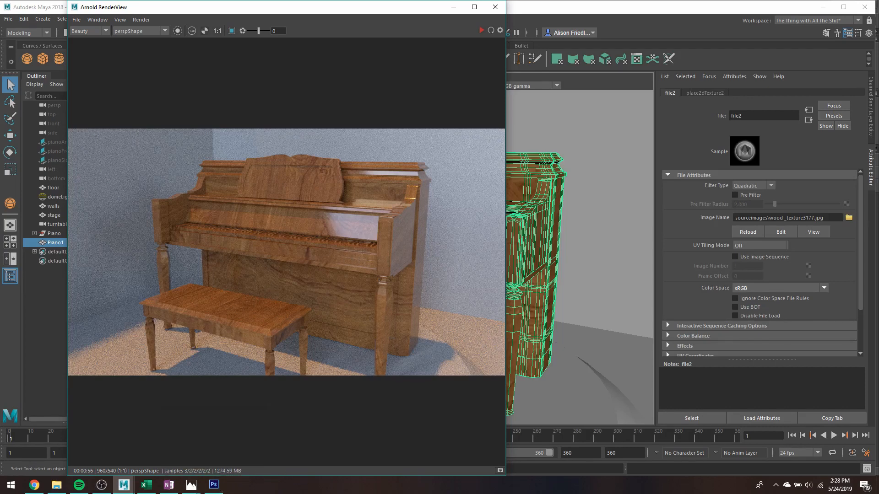
- Switch to Photoshop to view the wood_texture3177.jpg image, and return to Maya
click(213, 485)
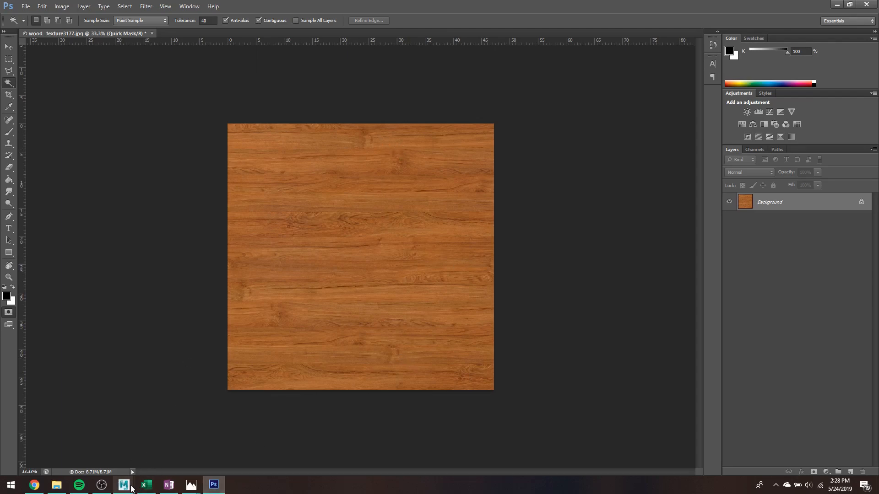
mouse_move(124, 485)
click(207, 447)
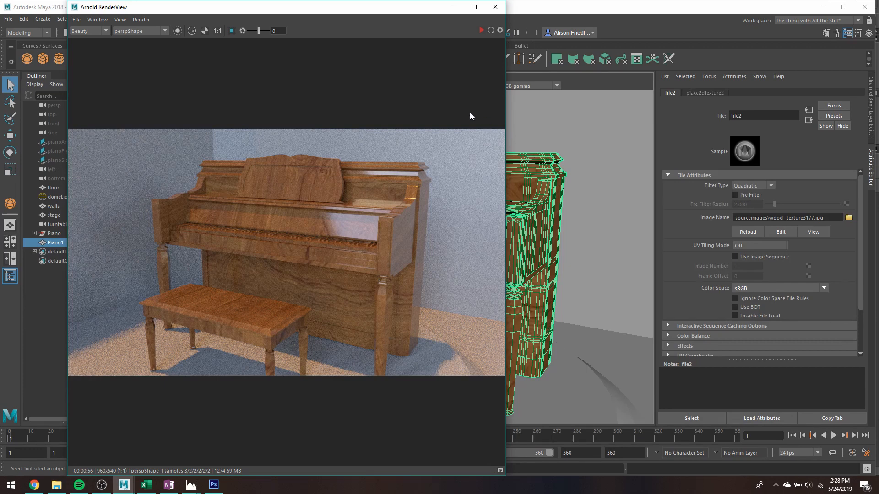
- Assign a new Arnold aiAmbientOcclusion material to the piano and start rendering it in the Arnold RenderView
drag(434, 12, 323, 19)
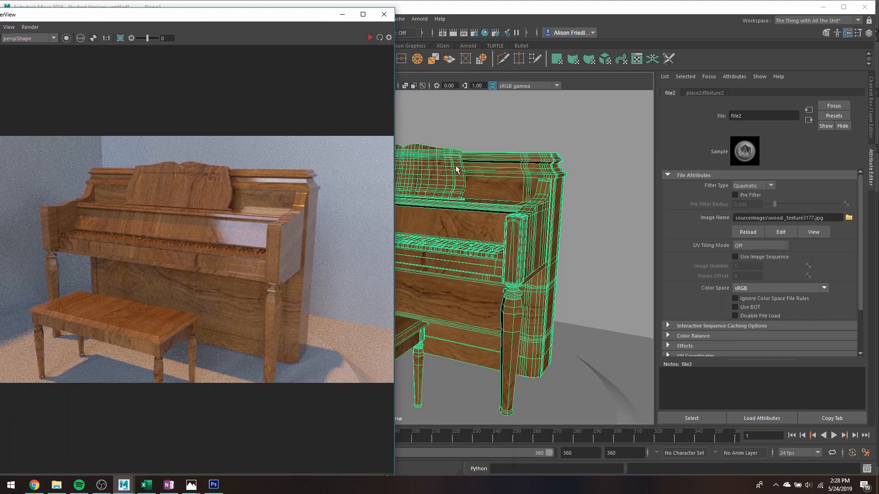
right_click(490, 209)
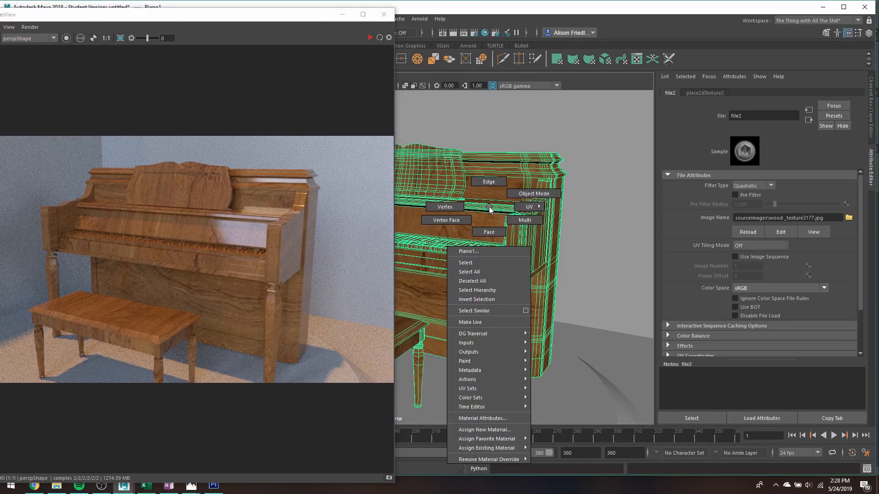
click(501, 429)
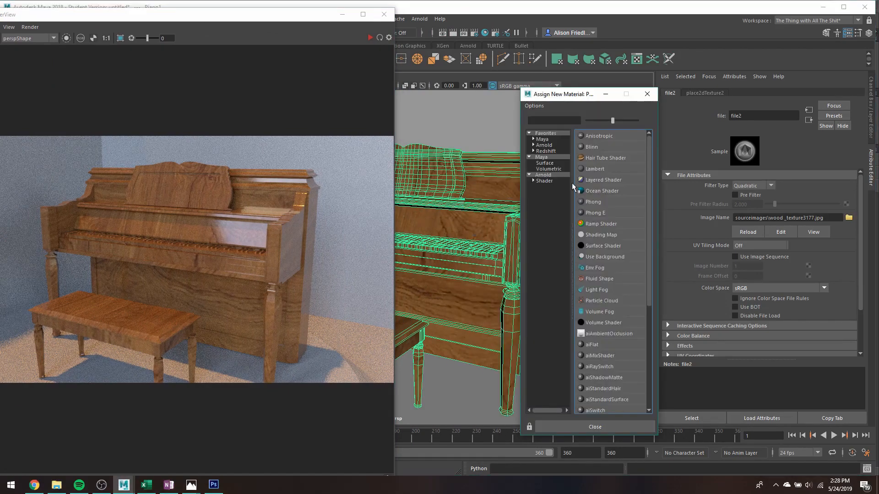
click(542, 175)
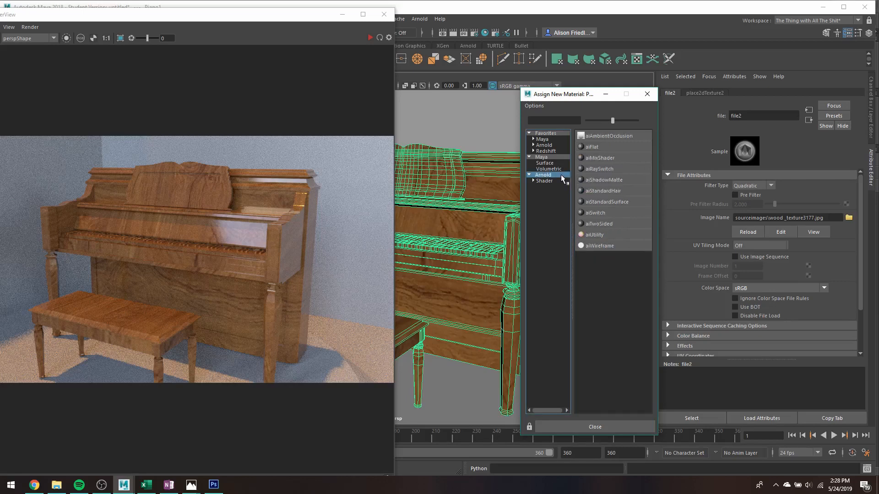
click(605, 136)
click(371, 38)
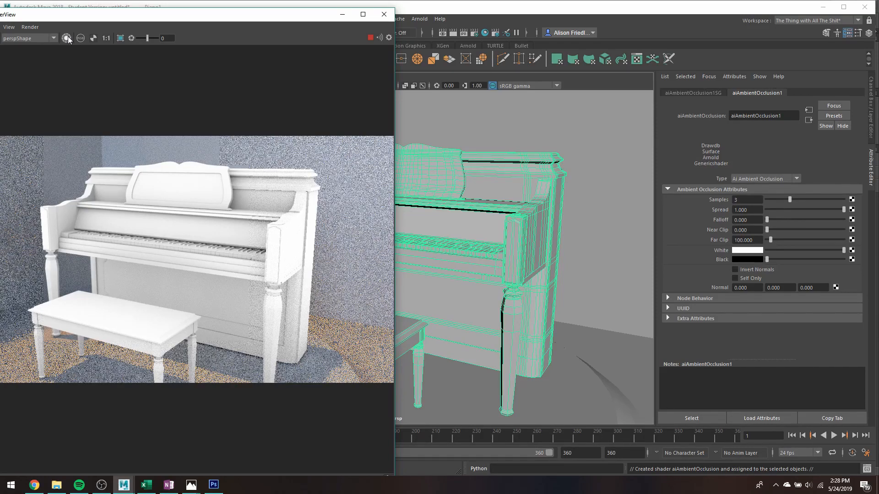
- Set the ambient occlusion material's Falloff to 0.5
mouse_move(767, 220)
mouse_down()
mouse_move(789, 220)
mouse_move(769, 223)
mouse_up()
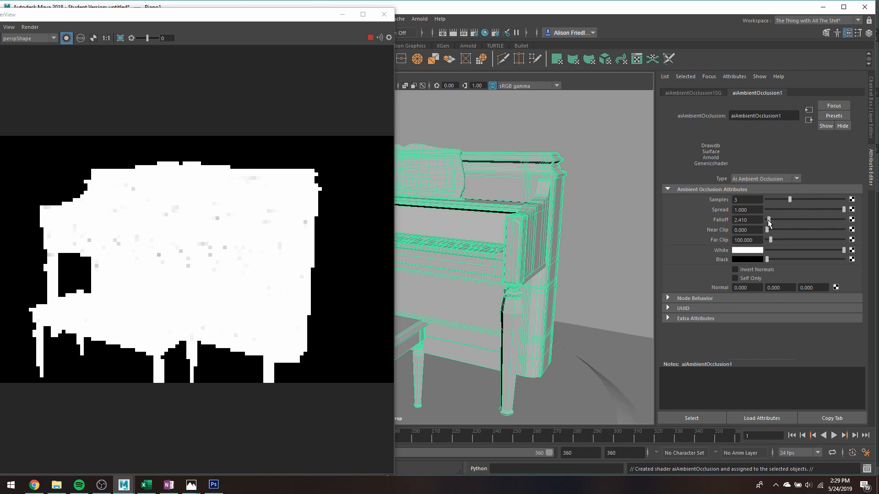
drag(768, 220, 767, 221)
double_click(741, 211)
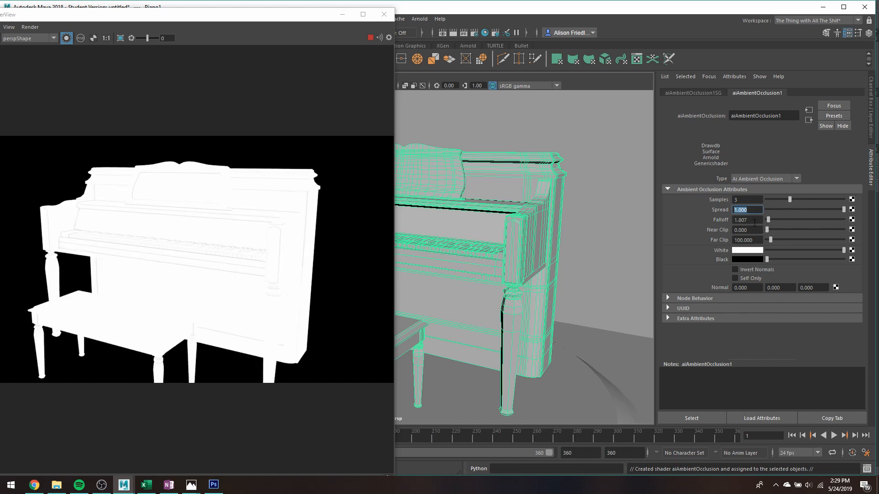
key(Return)
double_click(735, 220)
text(0.5)
key(Return)
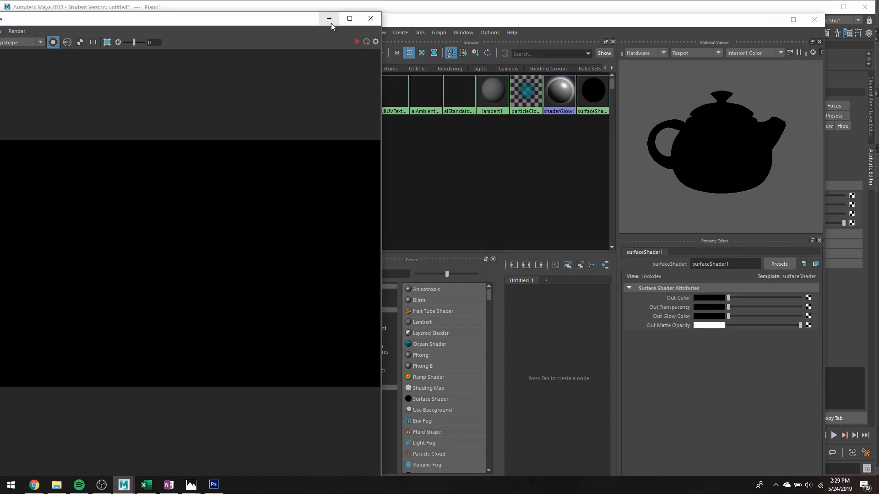
- Graph surfaceShader1 with its shading group in the Hypershade and add the aiAmbientOcclusion1 node to the left of it
click(329, 18)
click(793, 20)
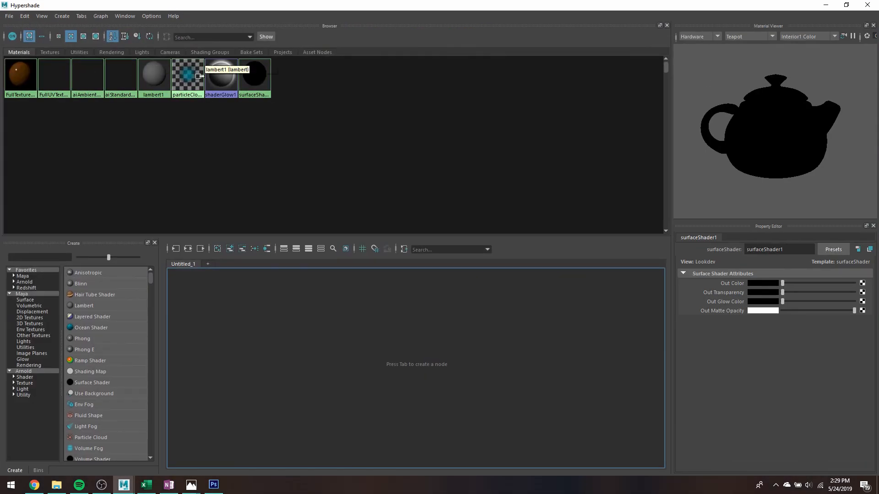
click(254, 76)
click(200, 249)
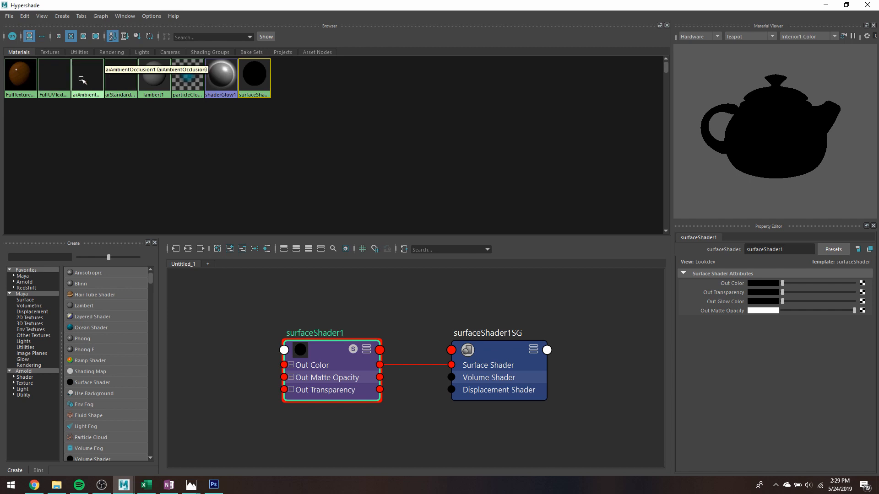
drag(82, 80, 238, 312)
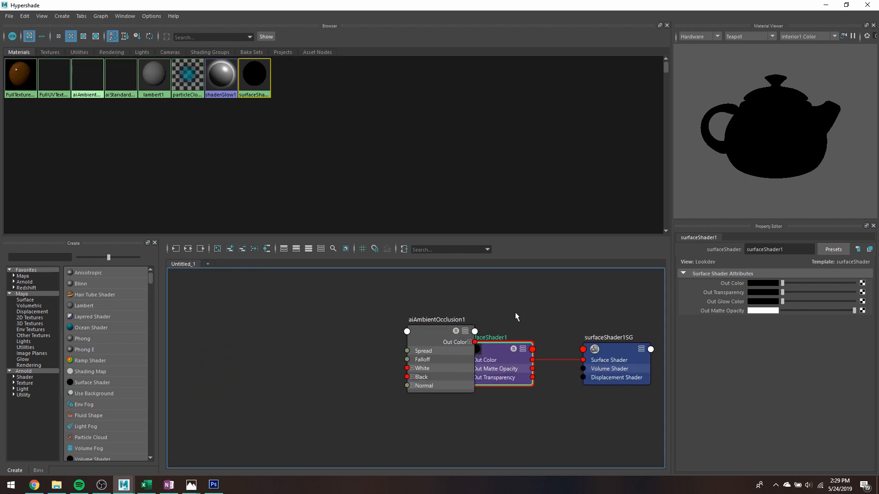
drag(445, 325, 282, 336)
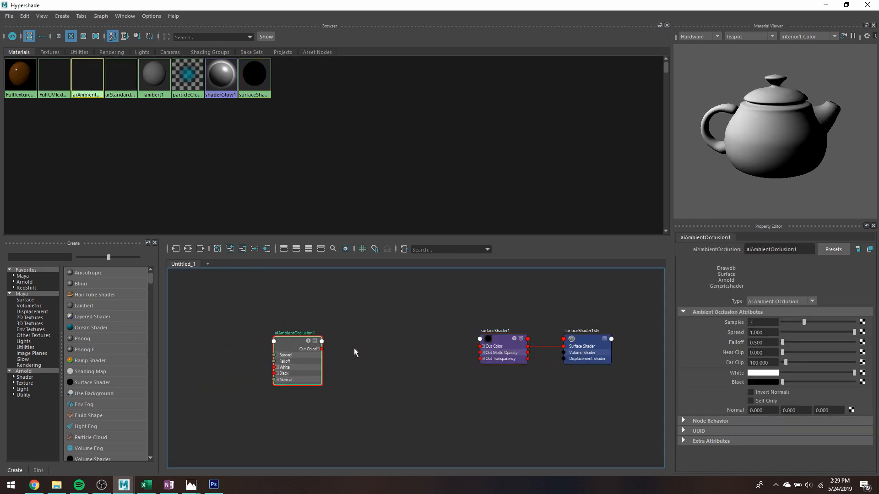
- Create a ramp texture node and place it between the aiAmbientOcclusion1 and surfaceShader1 nodes
key(Tab)
text(ramp)
key(Down)
key(Down)
key(Down)
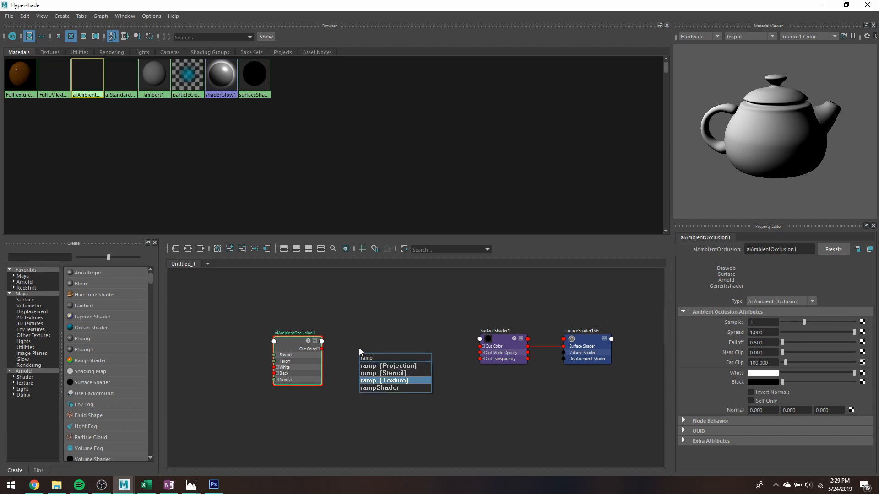
key(Return)
scroll(359, 348, up, 3)
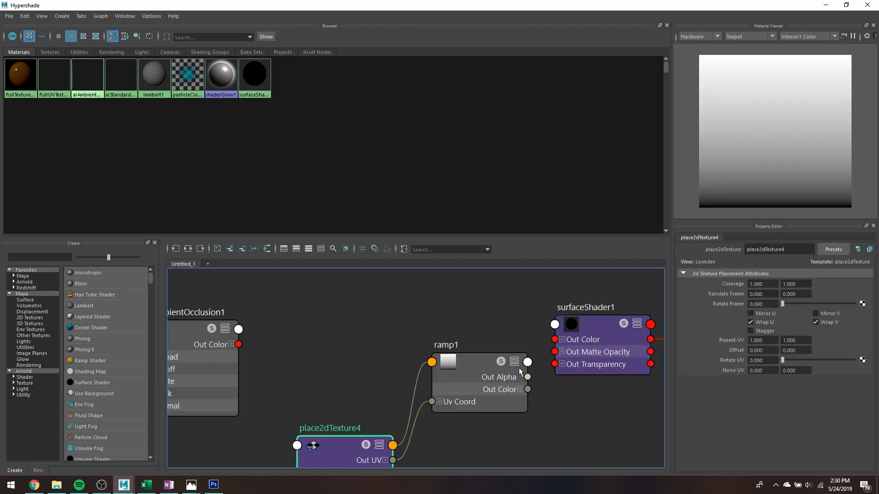
drag(520, 372, 463, 324)
- Connect aiAmbientOcclusion1's Out Color R to the V Coord of ramp1
drag(376, 356, 308, 357)
click(382, 355)
click(231, 345)
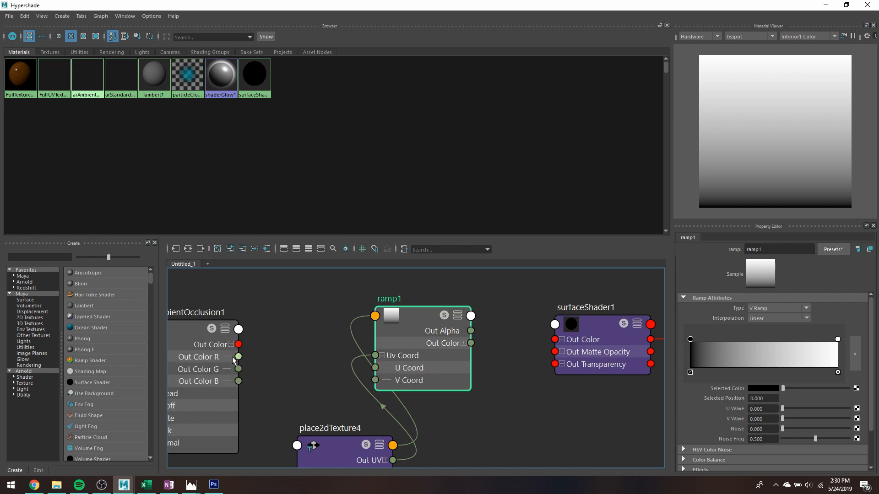
drag(238, 357, 374, 380)
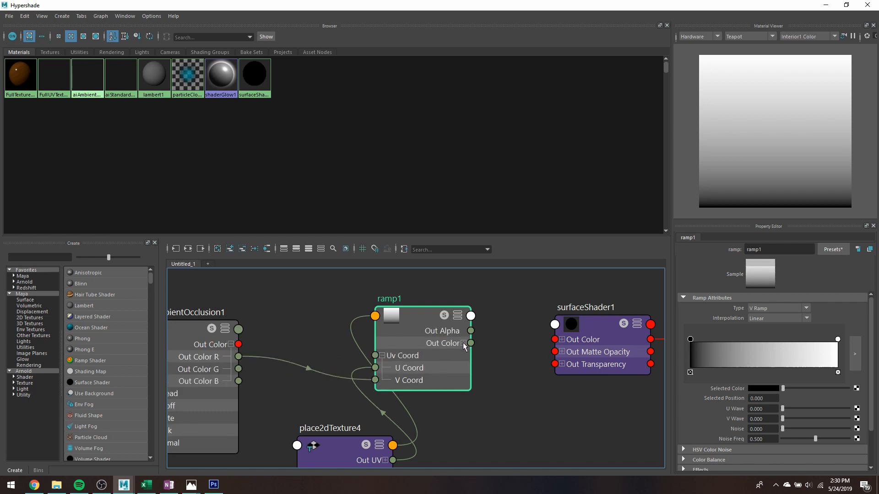
- Connect ramp1's Out Color to the Out Color of surfaceShader1
click(463, 344)
drag(470, 355, 555, 340)
click(603, 328)
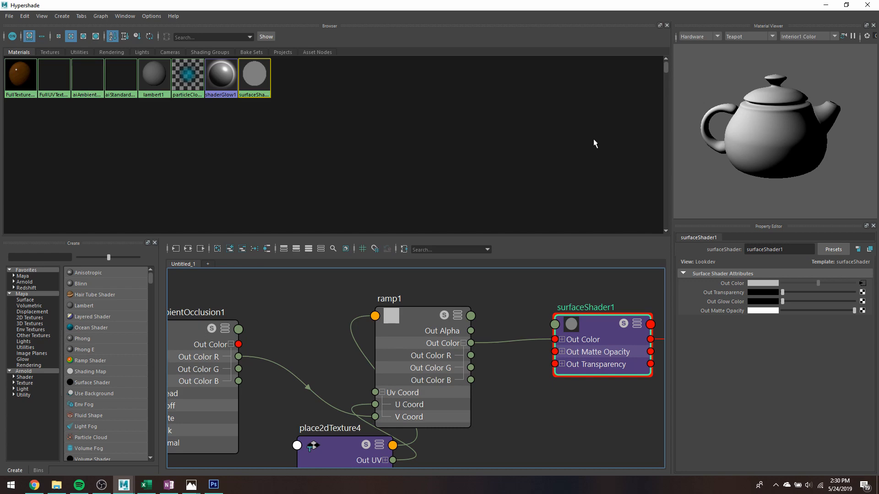
- Bring the Arnold RenderView back beside the Hypershade and restart the piano render
click(826, 6)
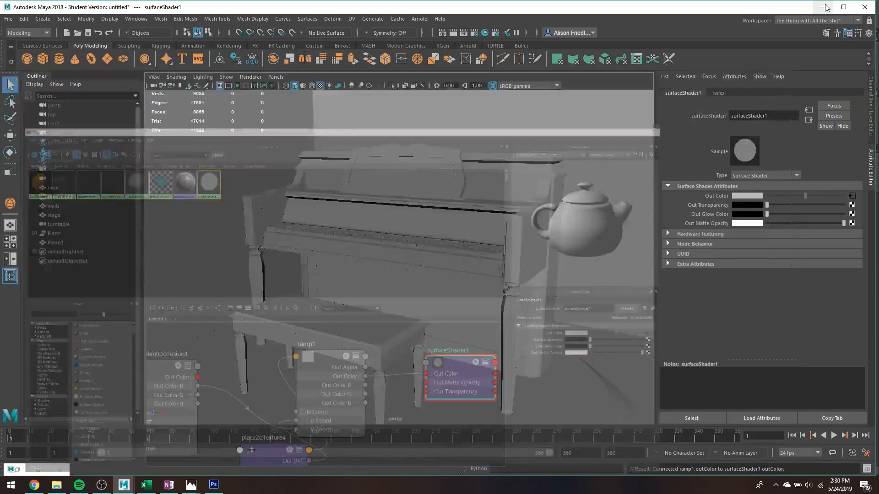
click(36, 471)
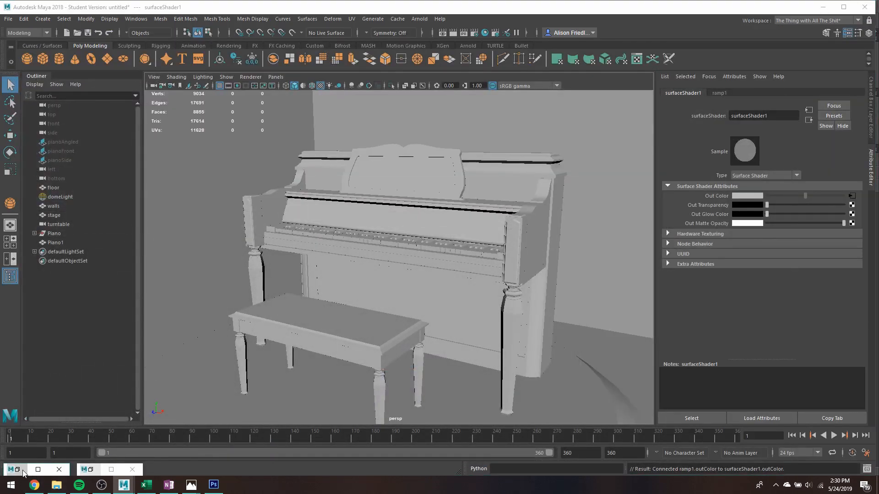
click(356, 41)
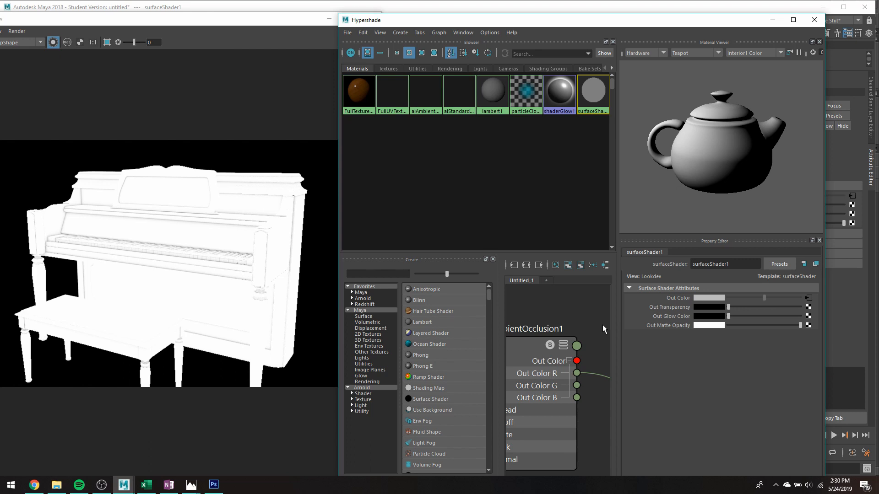
- Widen the Hypershade and move ramp1's black colour stop to about position 0.582
scroll(603, 325, down, 4)
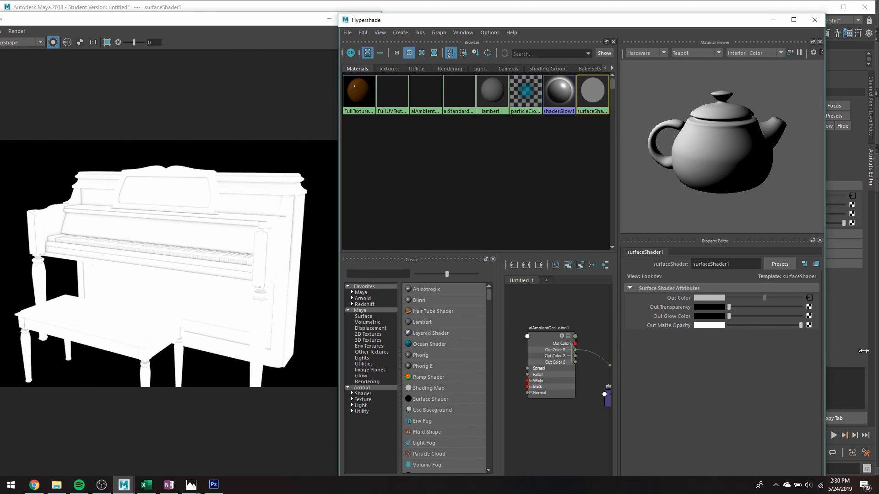
drag(863, 351, 875, 355)
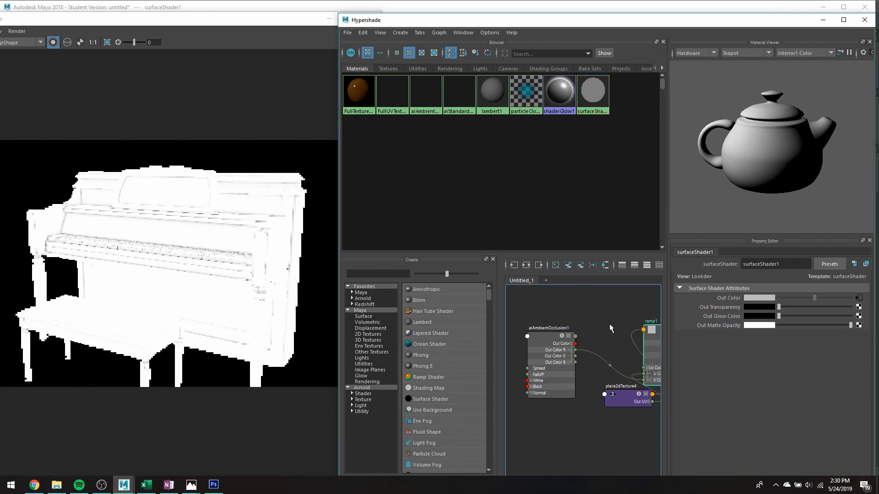
alt+middle_drag(610, 324, 531, 331)
click(591, 340)
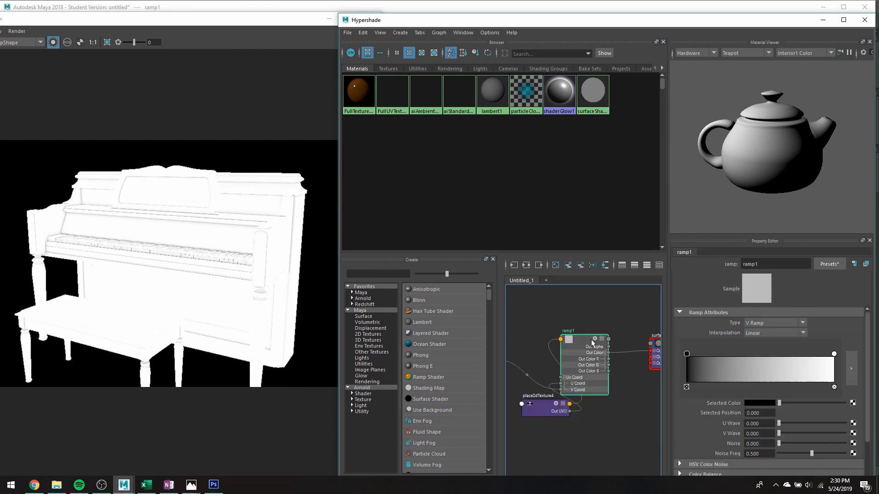
drag(687, 354, 773, 361)
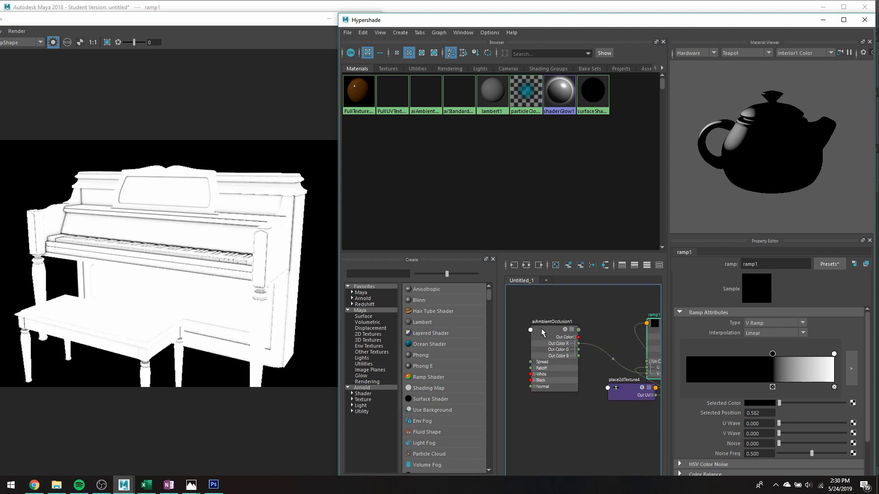
- Adjust the Falloff of the aiAmbientOcclusion1 node
click(541, 328)
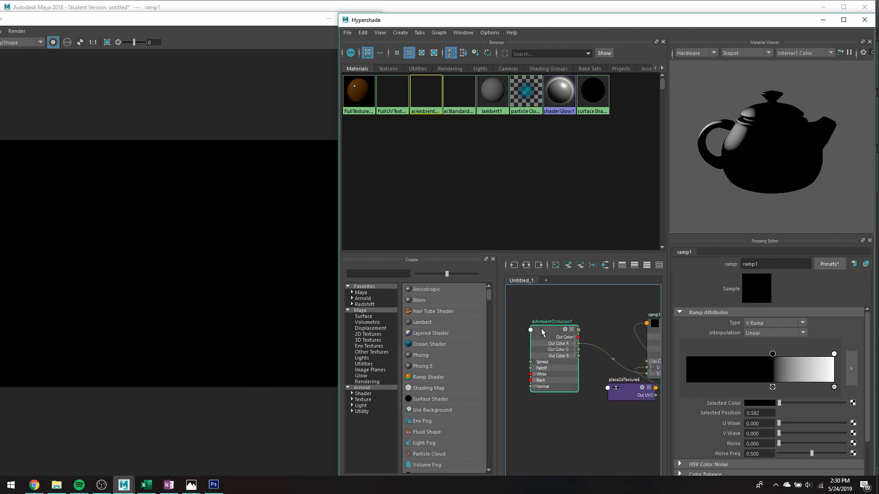
click(541, 328)
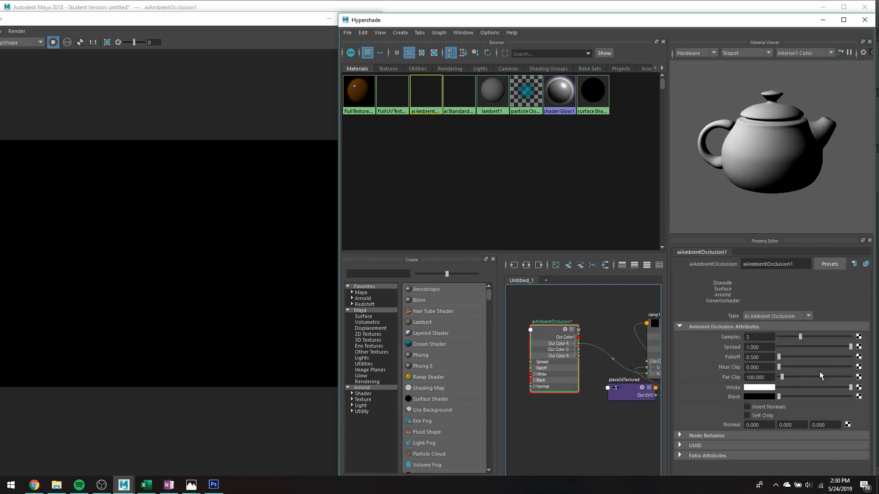
click(778, 356)
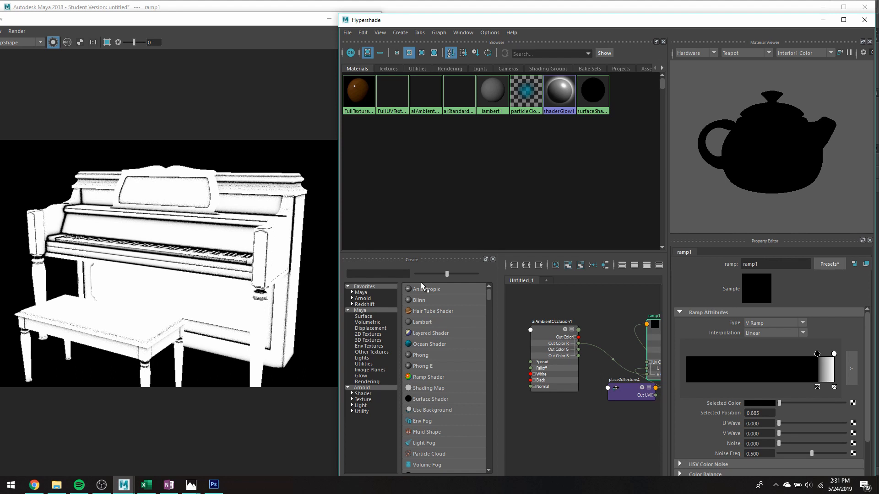
- Close the Hypershade, stop the Arnold render and minimise the RenderView
click(867, 26)
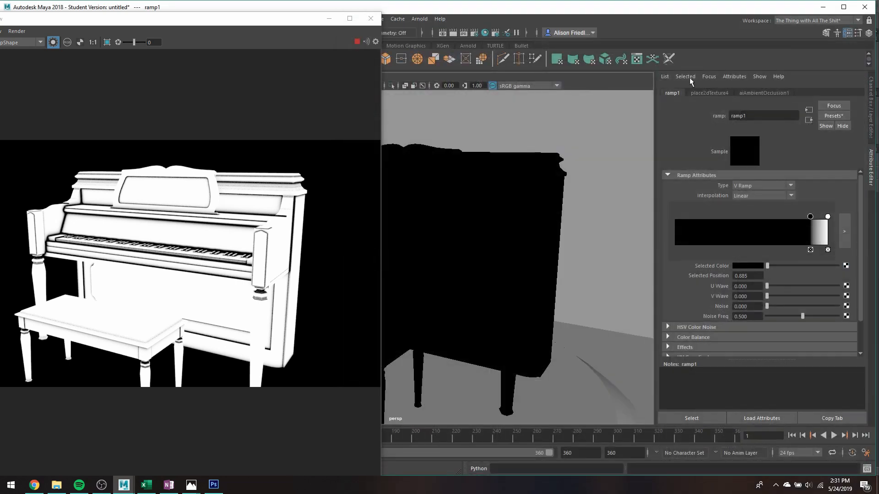
click(357, 42)
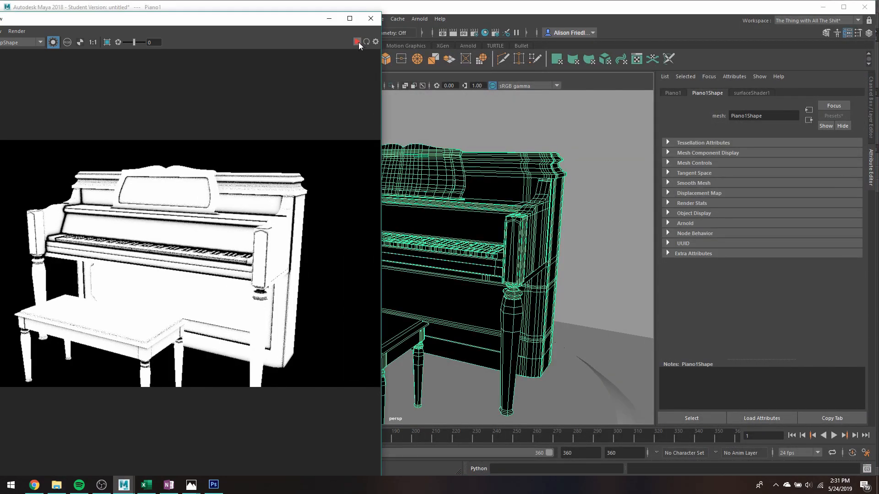
click(329, 19)
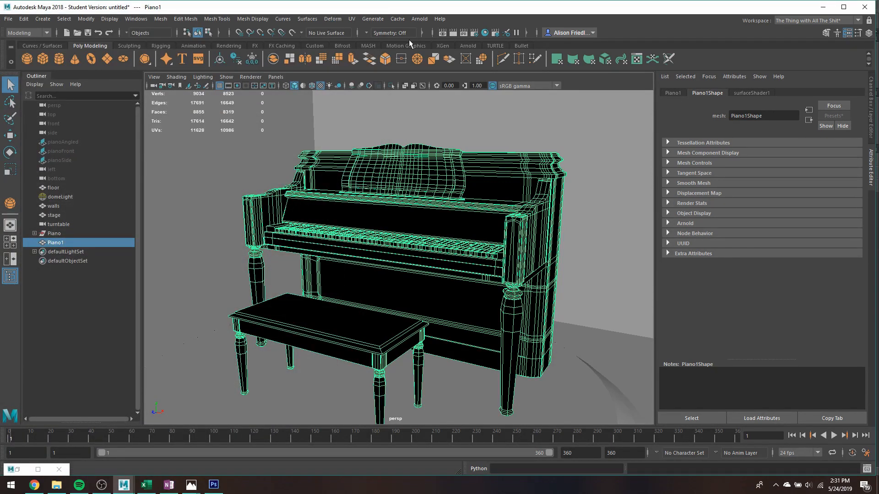
- Open Arnold's Render Selection To Texture for Piano1 and browse to the project's sourceimages folder for the output
click(420, 19)
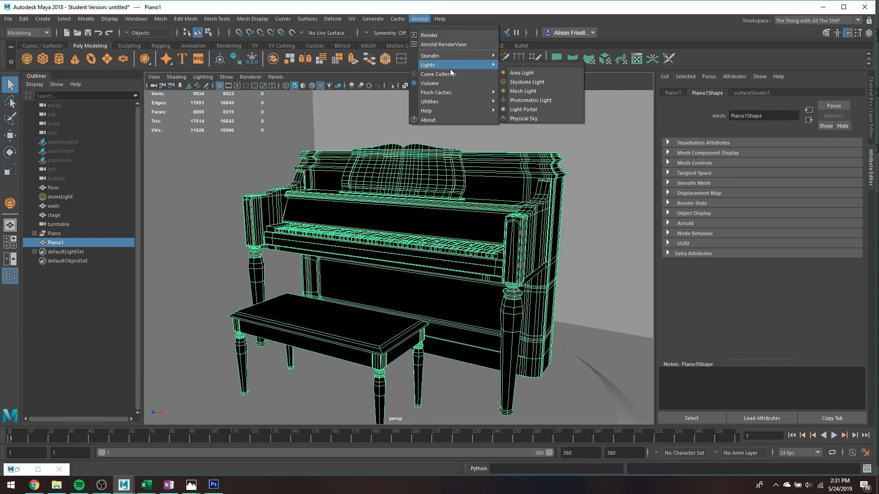
mouse_move(471, 101)
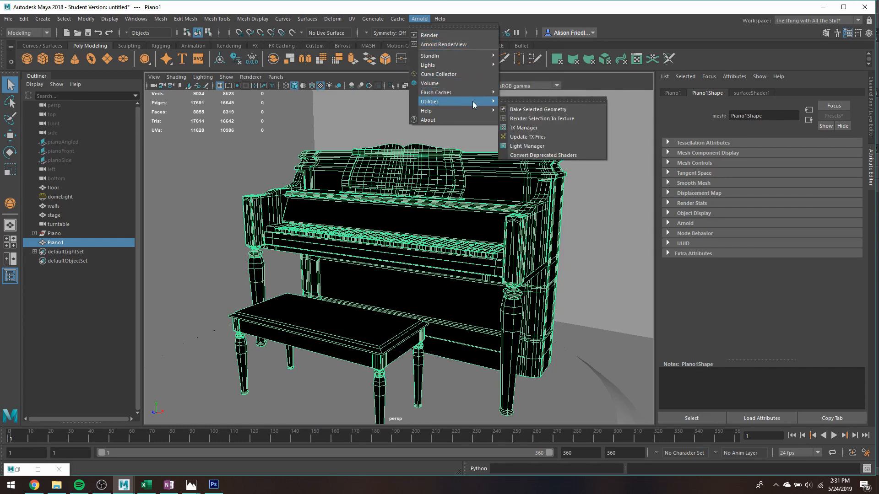
click(530, 119)
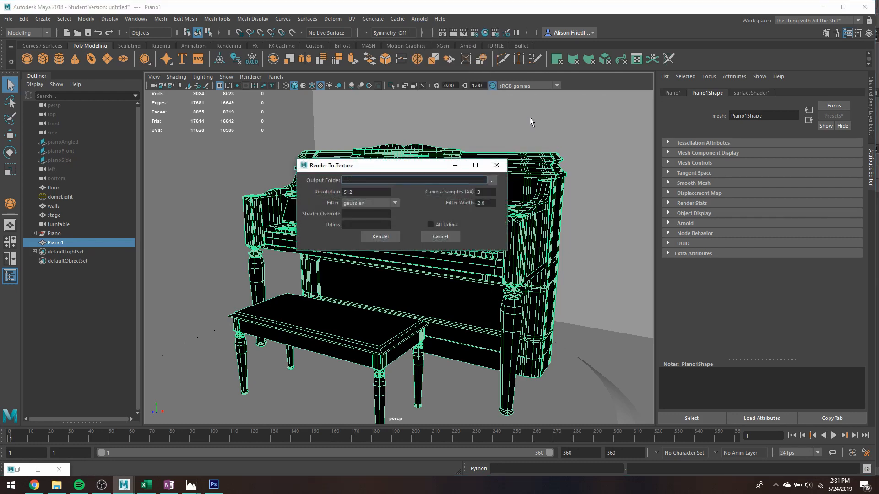
click(493, 181)
click(223, 137)
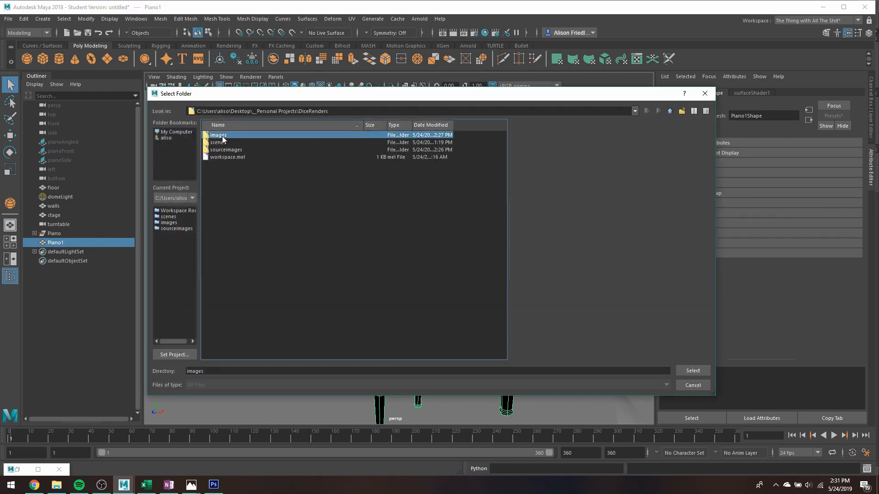
double_click(227, 150)
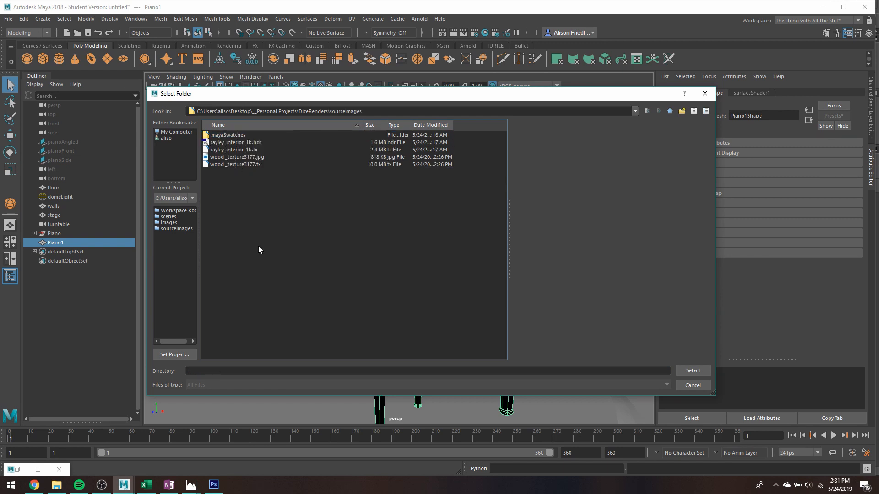
- Try to use a folder named Alrender inside sourceimages as the texture output directory
click(217, 370)
text(Alre)
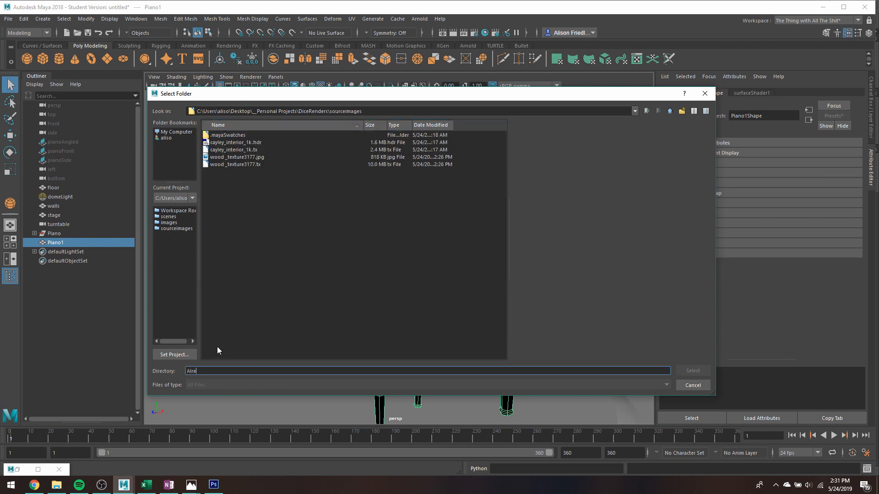
text(nder)
key(Return)
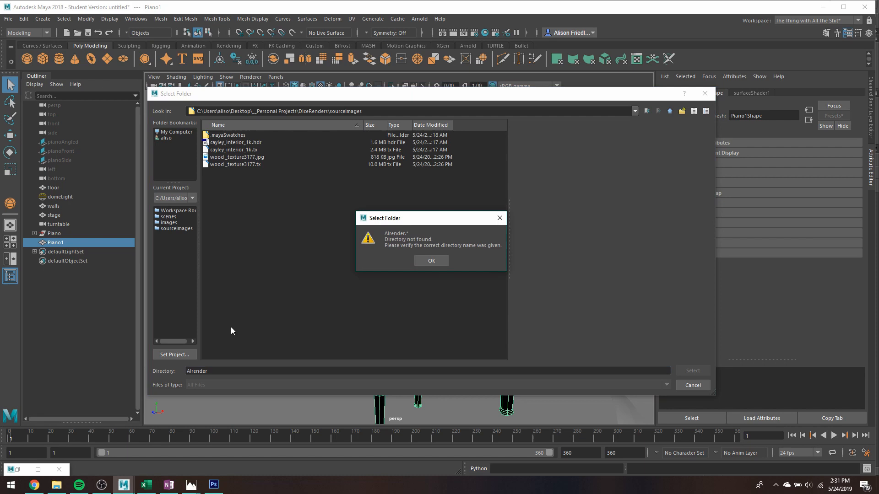
click(427, 264)
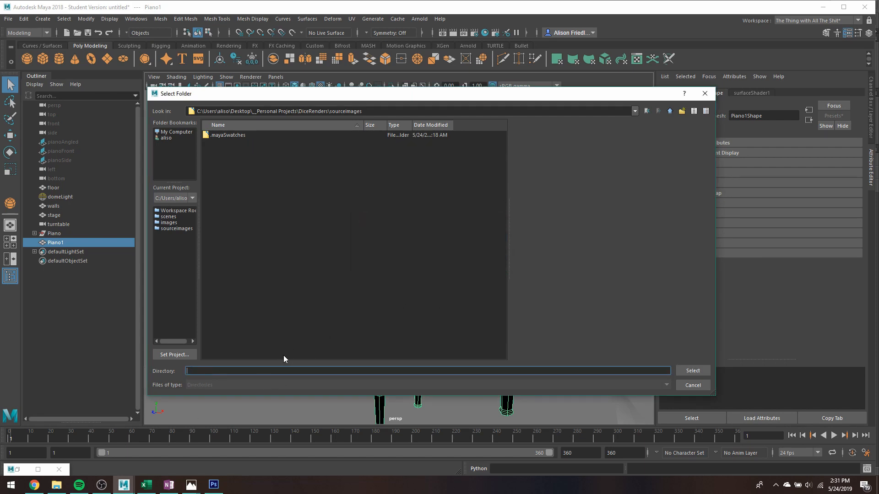
- Use sourceimages as the output folder, set the resolution to 2048 and render the piano's texture
click(692, 371)
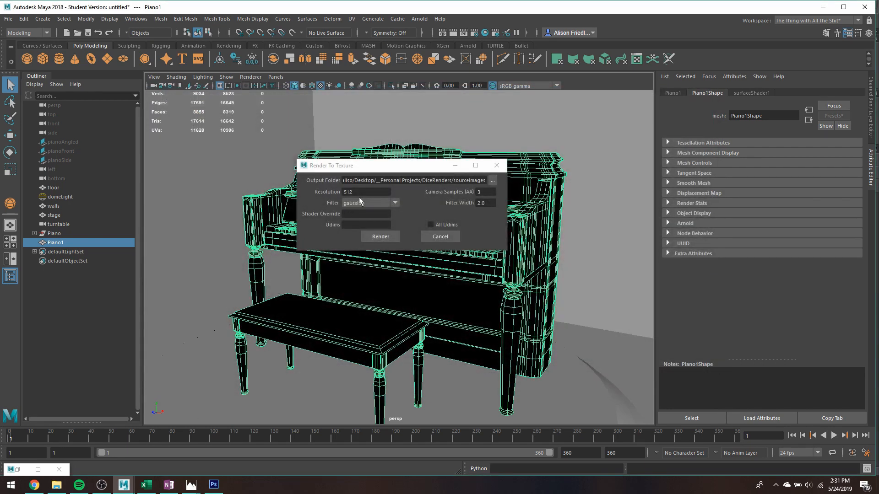
text(2048)
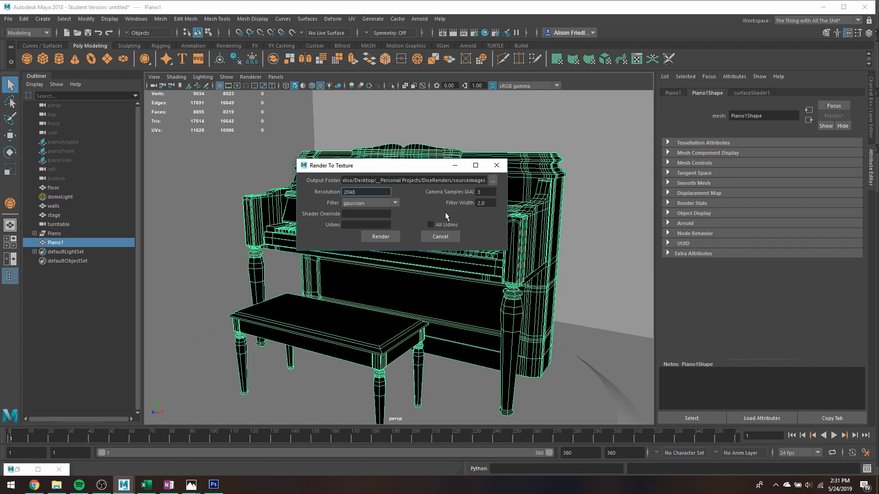
click(381, 238)
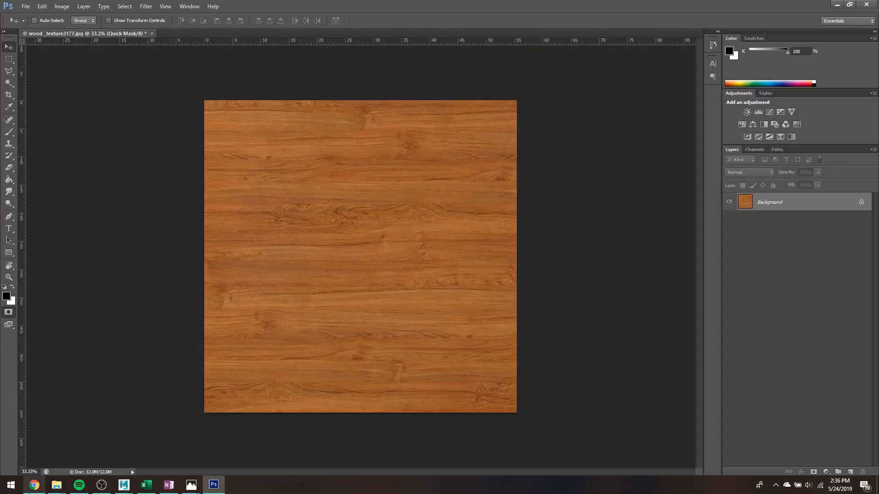
- Place the Piano1Shape EXR from sourceimages into the Photoshop wood texture with alpha as transparency, scaled to fill the canvas
mouse_move(57, 485)
click(87, 458)
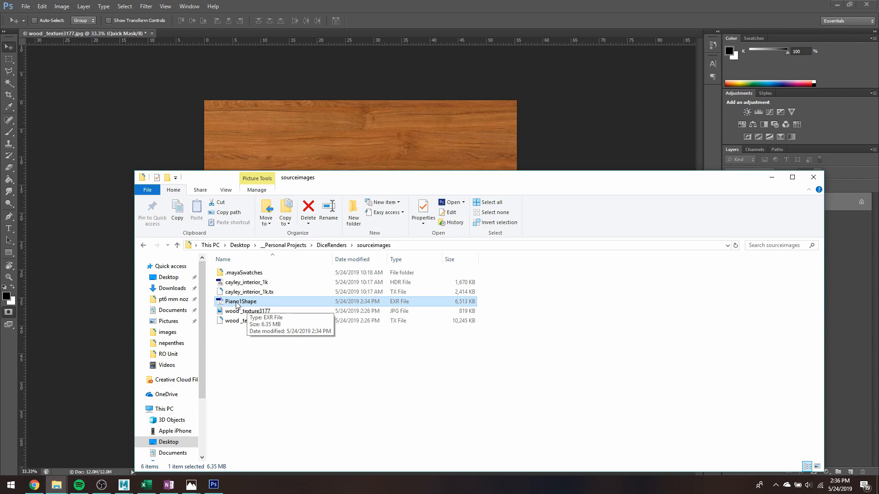
drag(237, 306, 311, 105)
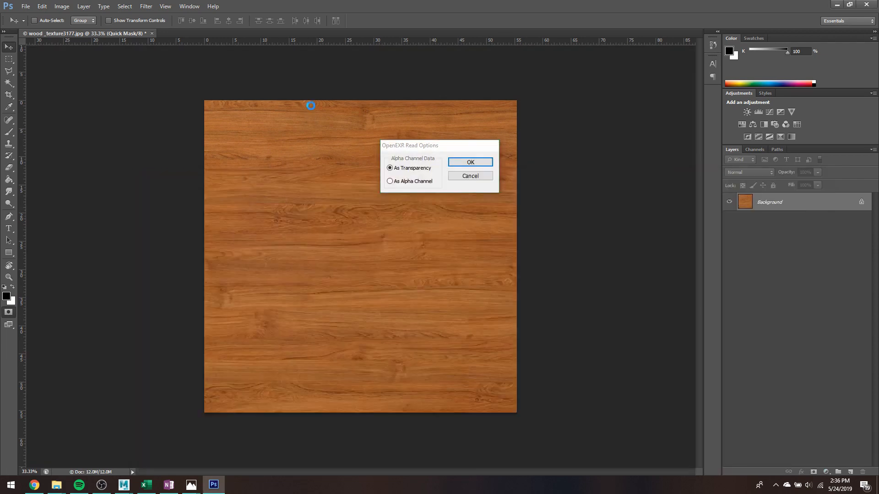
key(Return)
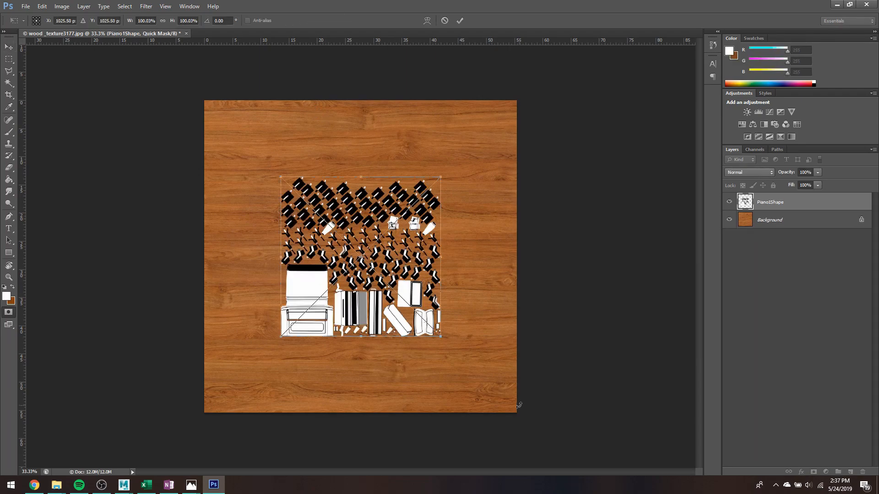
drag(440, 337, 516, 415)
key(Return)
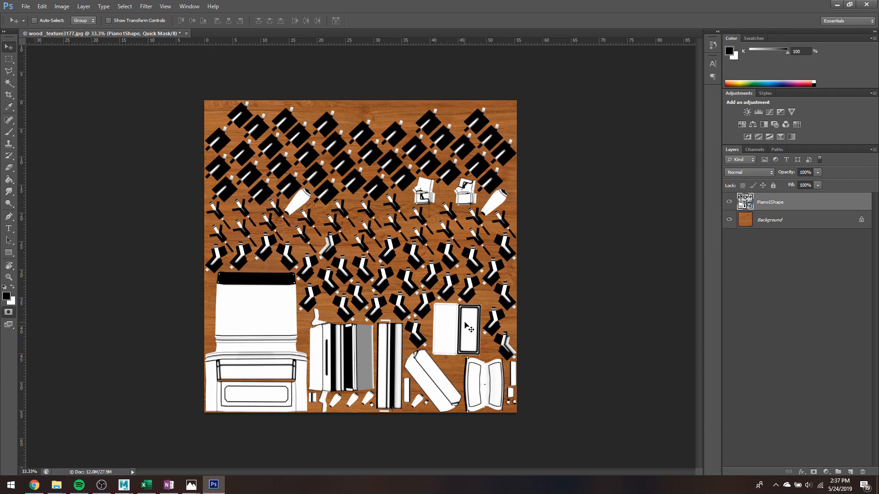
- Examine the baked ambient occlusion up close on the key pieces and the piano body
key(ctrl+plus)
key(ctrl+plus)
key(ctrl+plus)
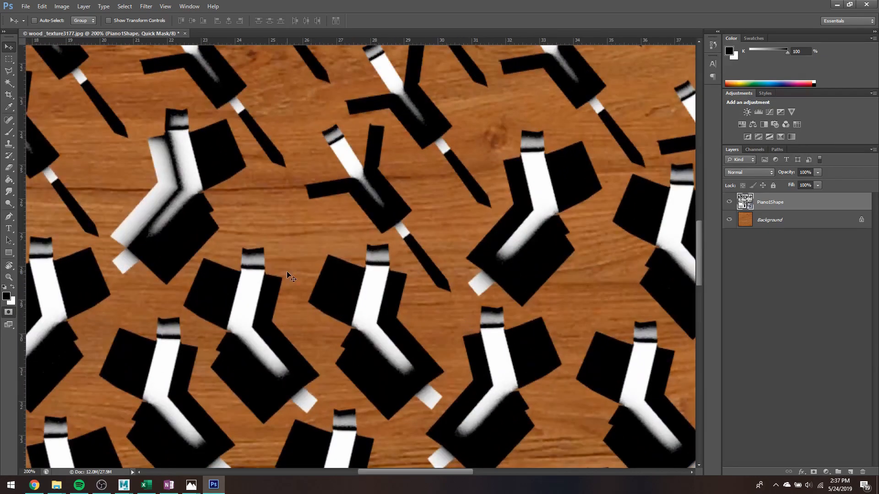
drag(290, 360, 451, 209)
drag(365, 255, 441, 229)
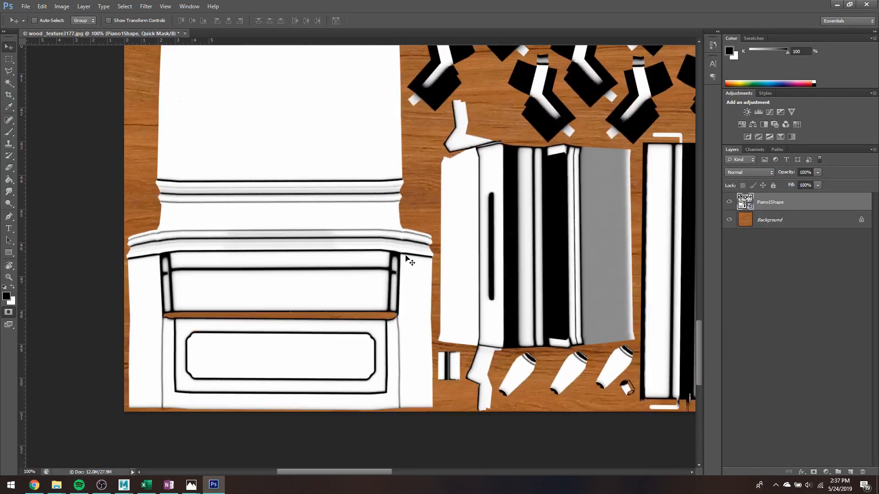
key(ctrl+minus)
key(ctrl+minus)
drag(495, 212, 457, 249)
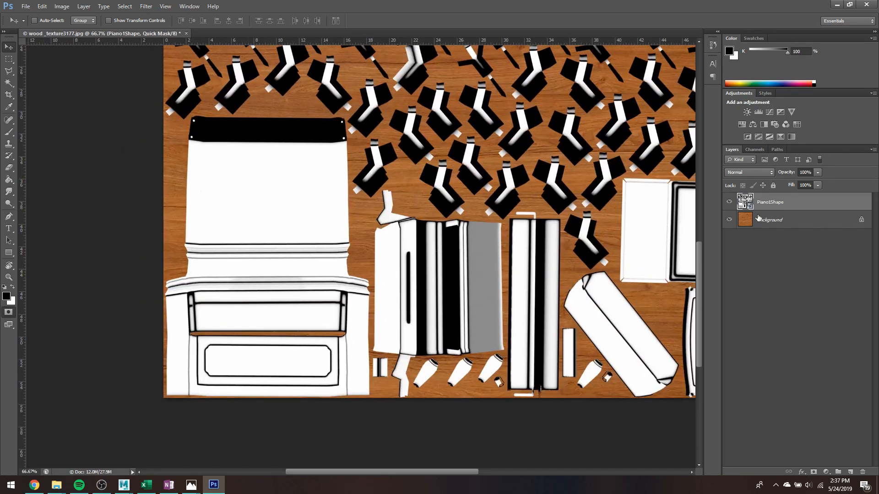
- Rasterize the Piano1Shape layer, then duplicate it and hide the copy
right_click(762, 207)
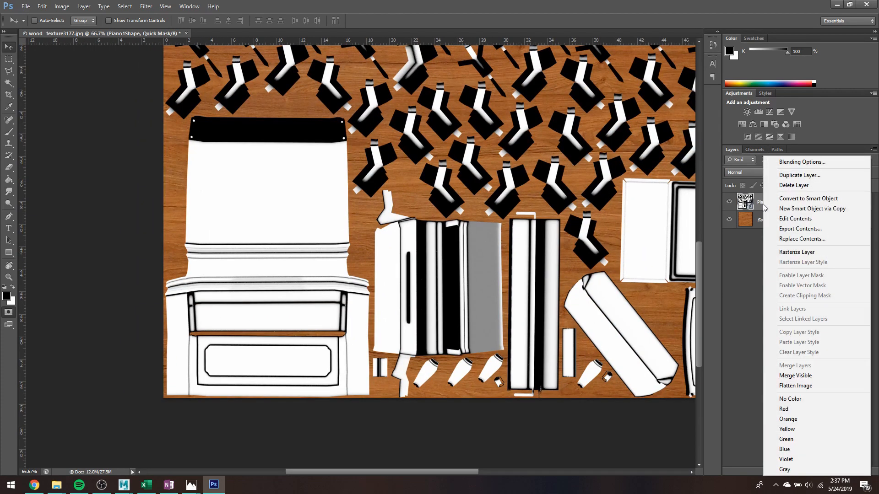
click(796, 252)
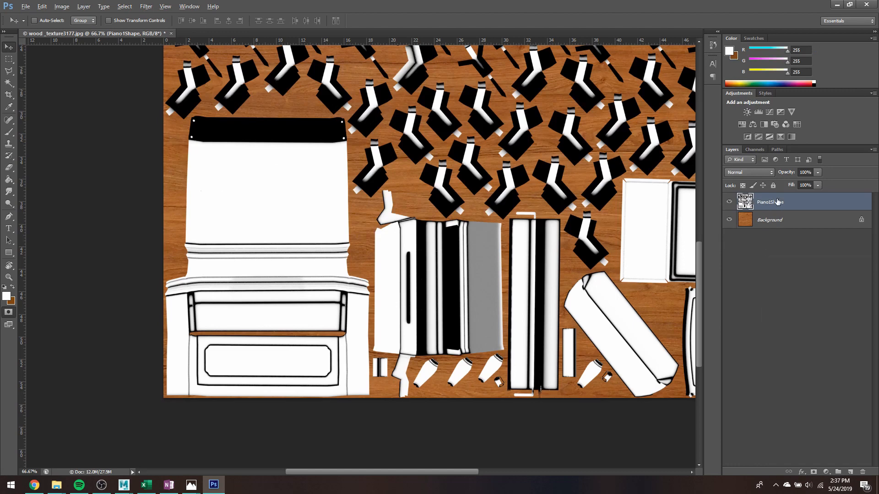
mouse_move(773, 204)
mouse_down()
mouse_move(774, 215)
mouse_move(761, 196)
mouse_up()
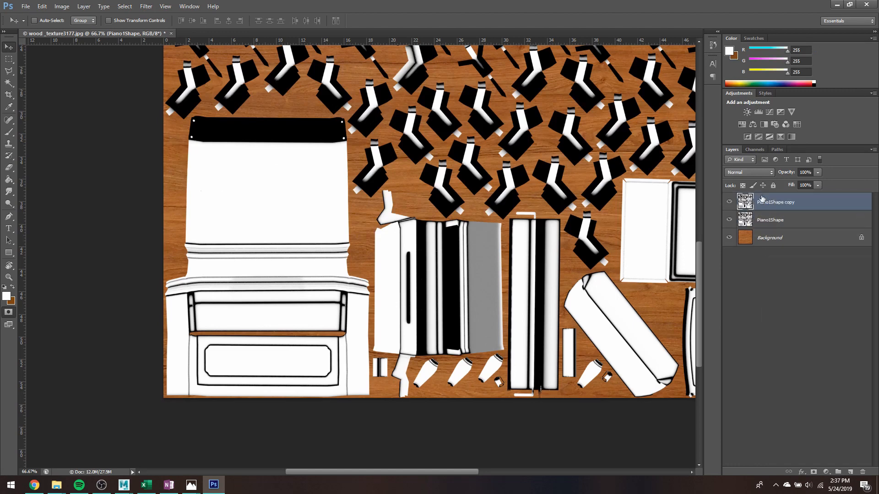
click(730, 202)
key(q)
- Set the original Piano1Shape layer to Multiply blending with 53% opacity over the wood background
click(778, 220)
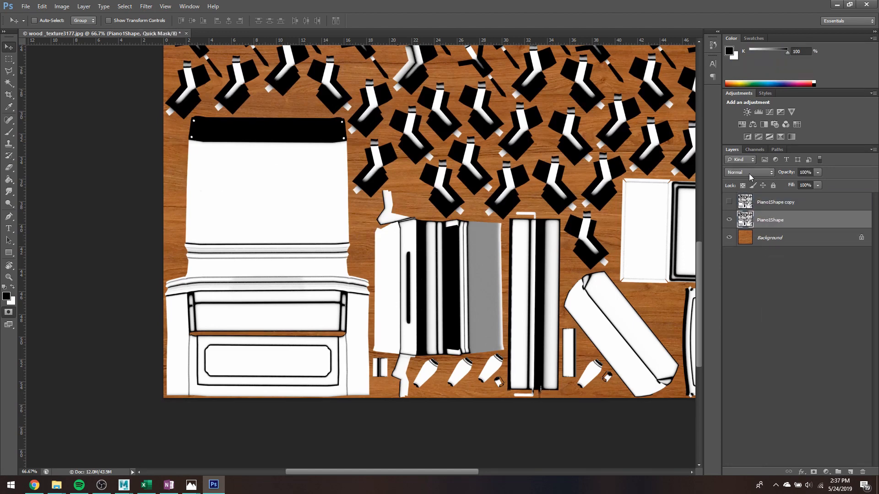
click(749, 174)
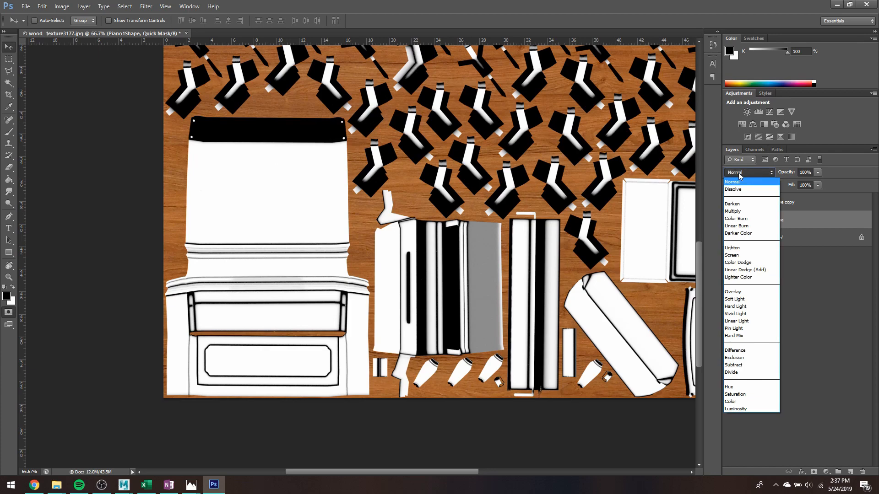
click(748, 211)
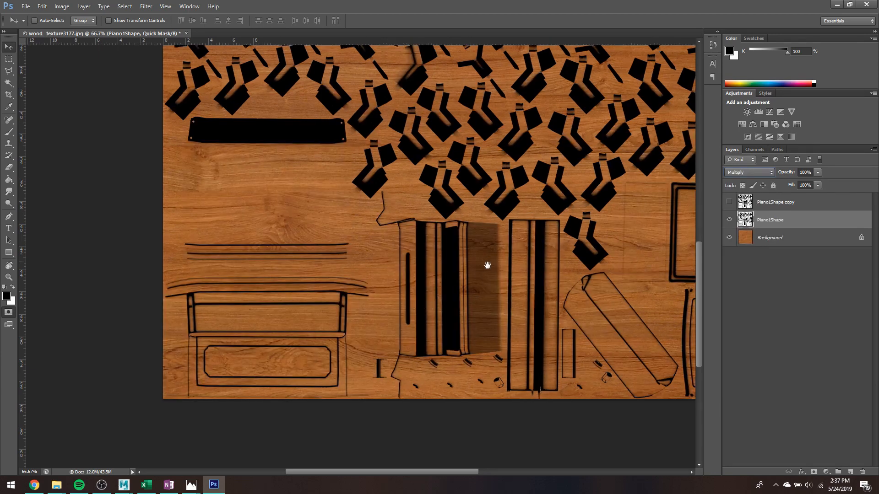
drag(487, 265, 426, 313)
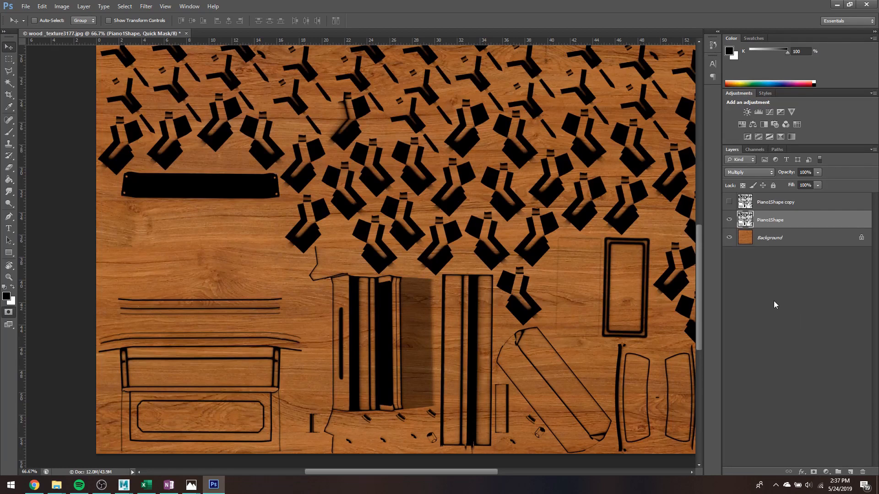
click(818, 173)
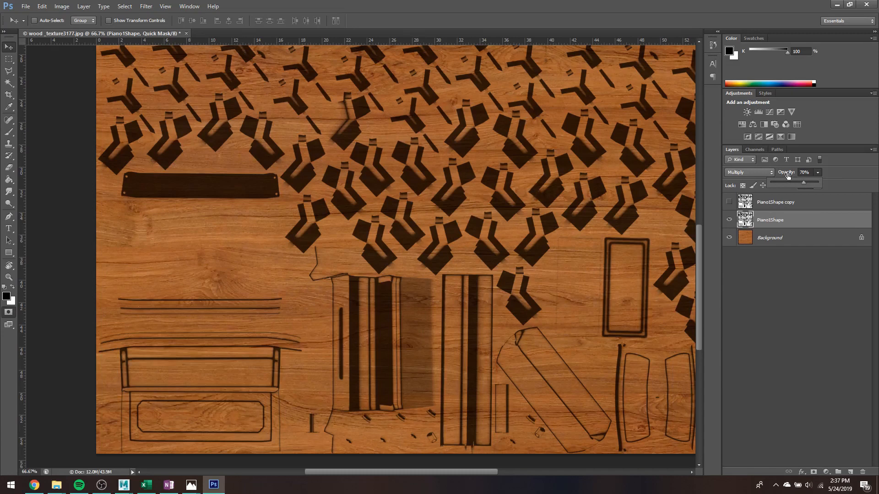
mouse_move(807, 192)
mouse_down()
mouse_move(787, 178)
mouse_move(804, 188)
mouse_move(796, 185)
mouse_up()
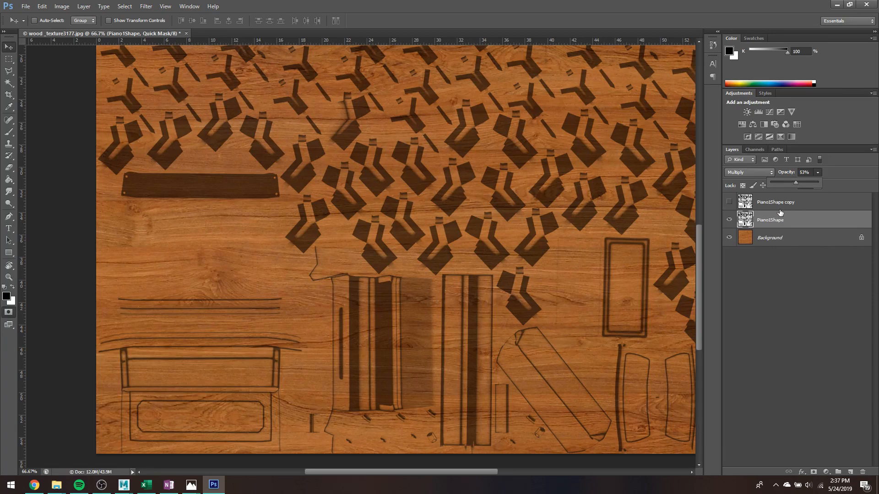
key(ctrl+shift+s)
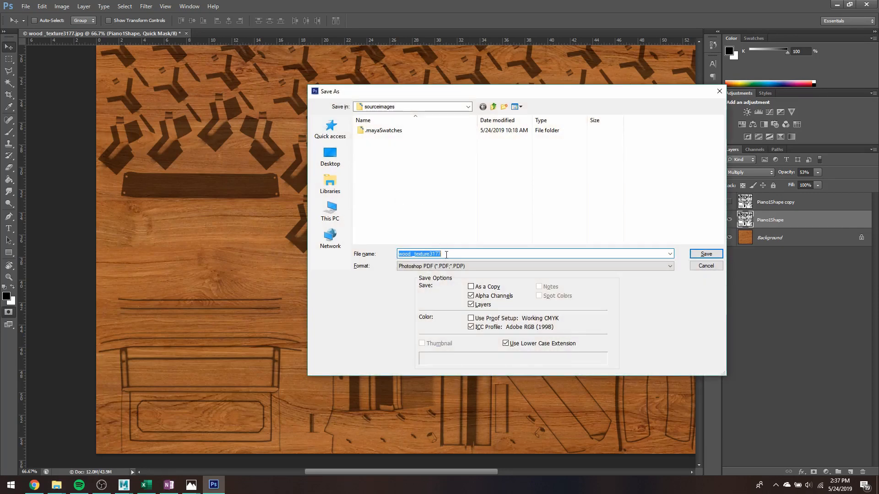
text(wood_01)
key(Return)
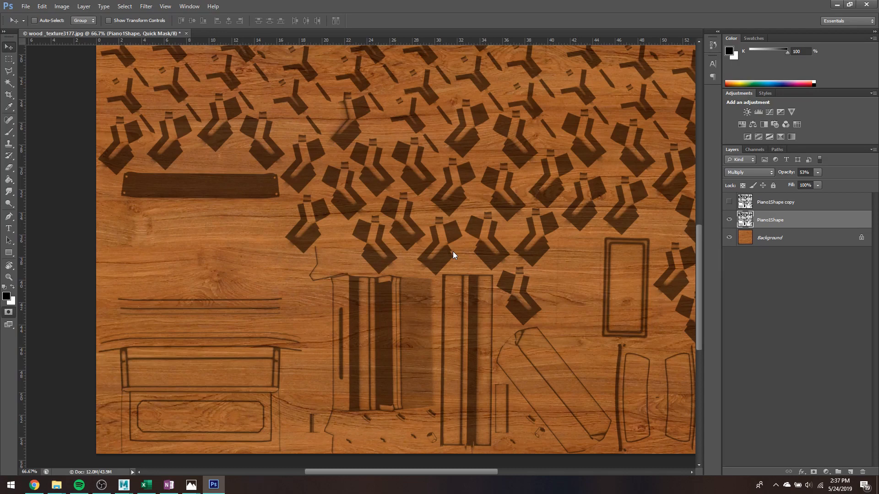
click(459, 191)
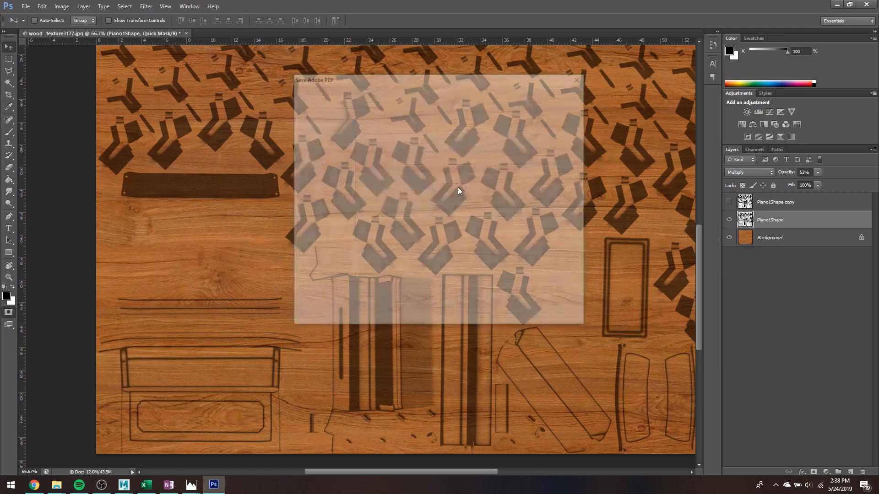
click(566, 317)
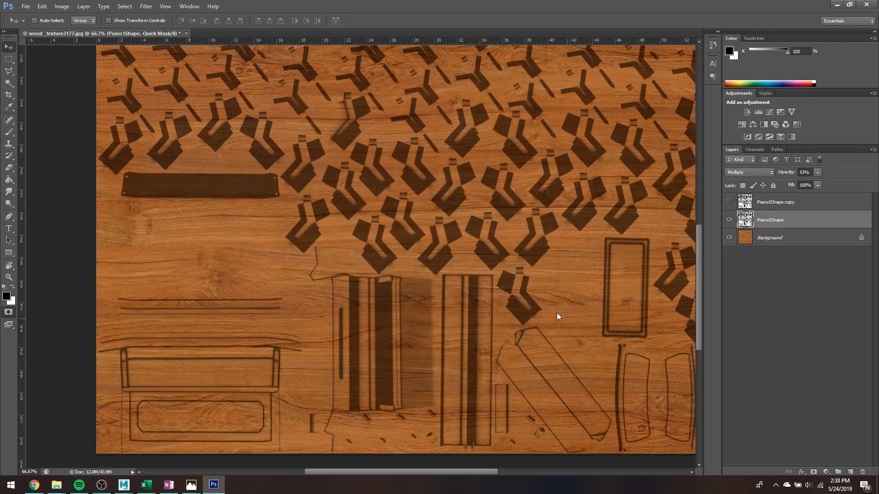
- Save the composited texture in sourceimages as wood01 in PNG format, with smallest compression and no interlacing
text(wood01)
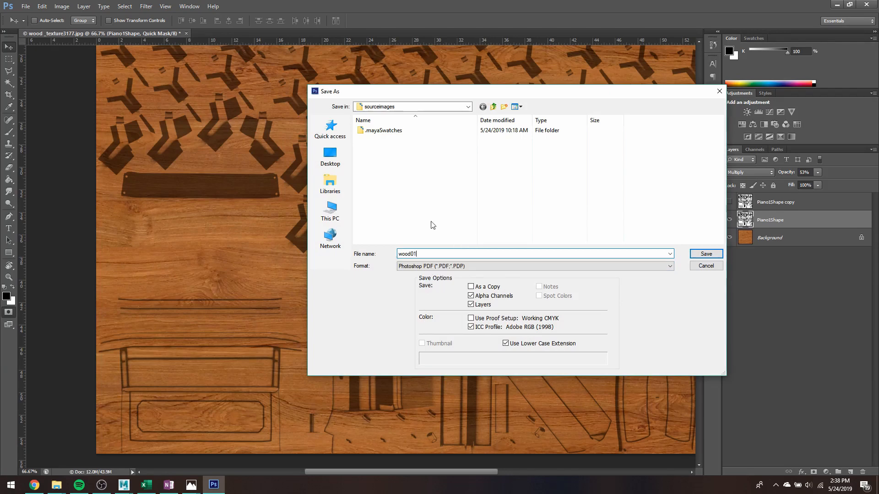
click(421, 267)
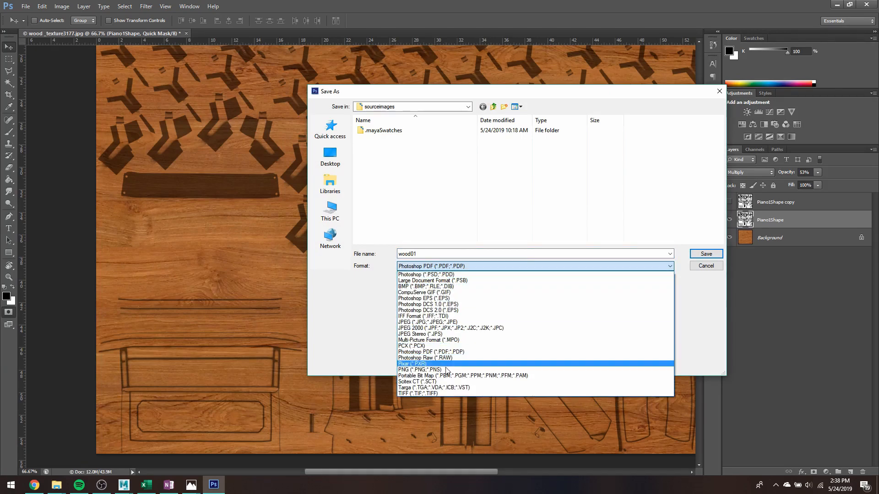
click(447, 370)
click(706, 254)
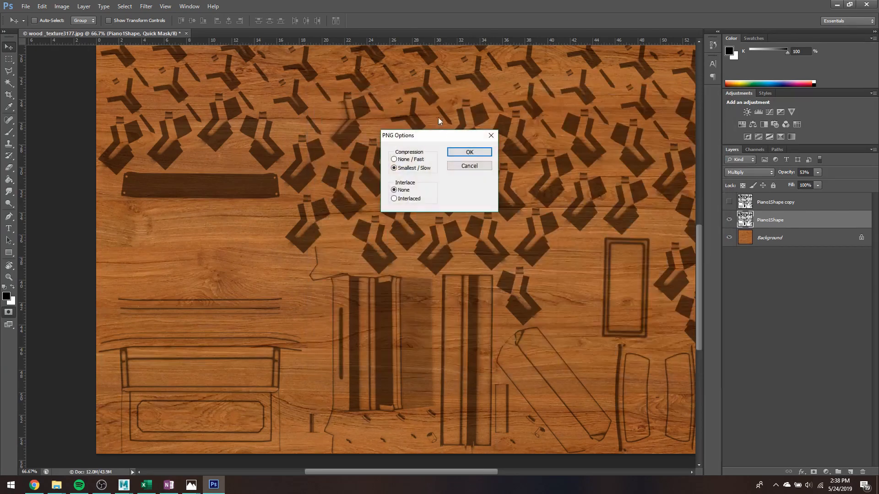
click(467, 153)
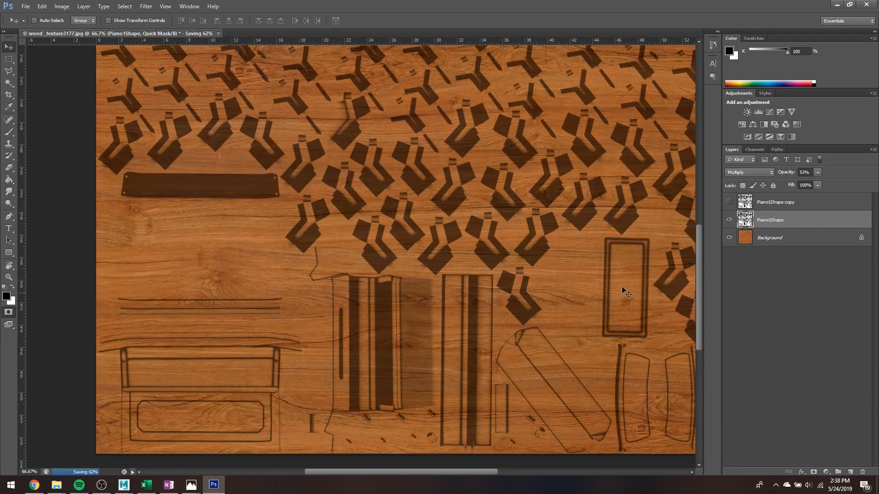
- Duplicate the Piano1Shape layer and hide the original beneath the copy
drag(765, 223, 763, 214)
click(730, 237)
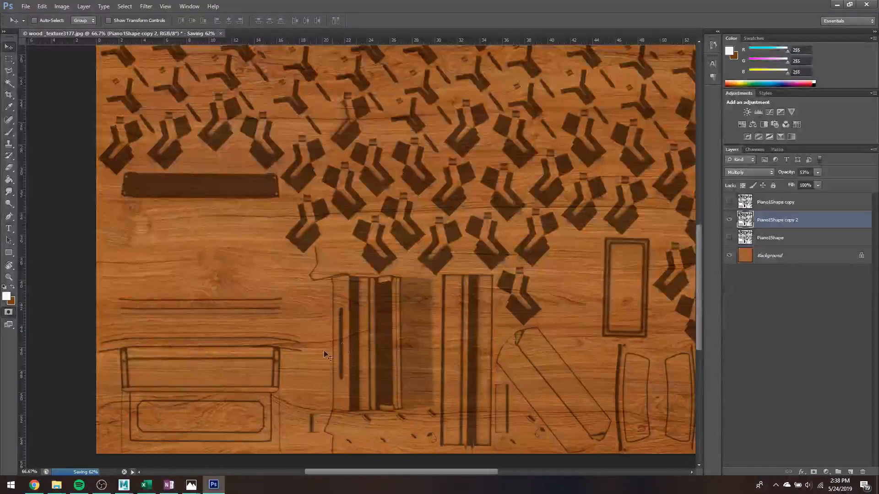
- Try a stroke with a 167 px textured brush tip on Piano1Shape copy 2
key(b)
right_click(197, 301)
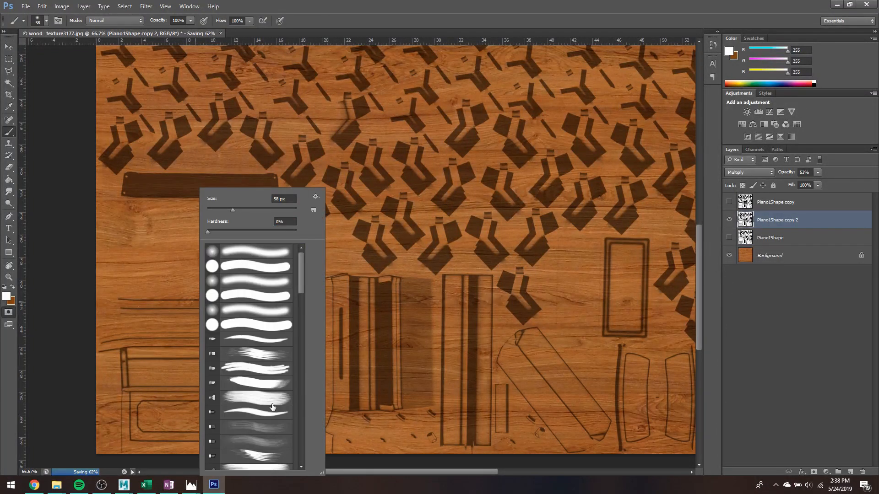
scroll(272, 407, down, 10)
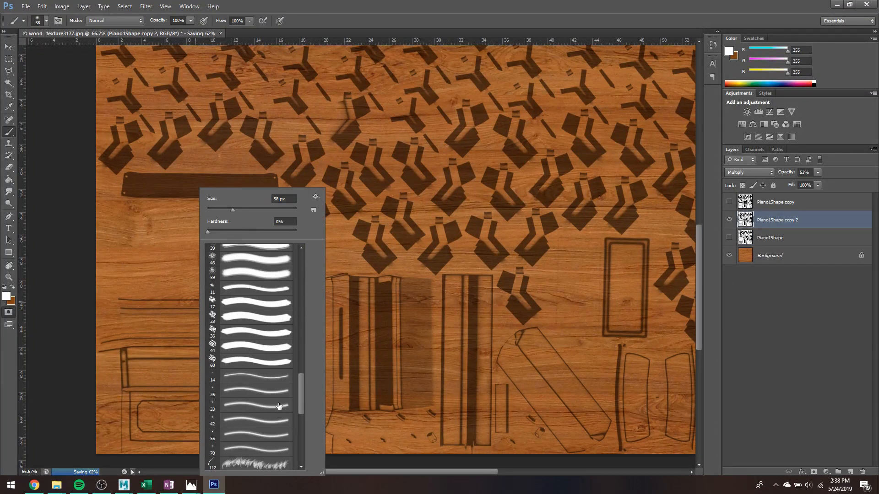
scroll(277, 409, down, 5)
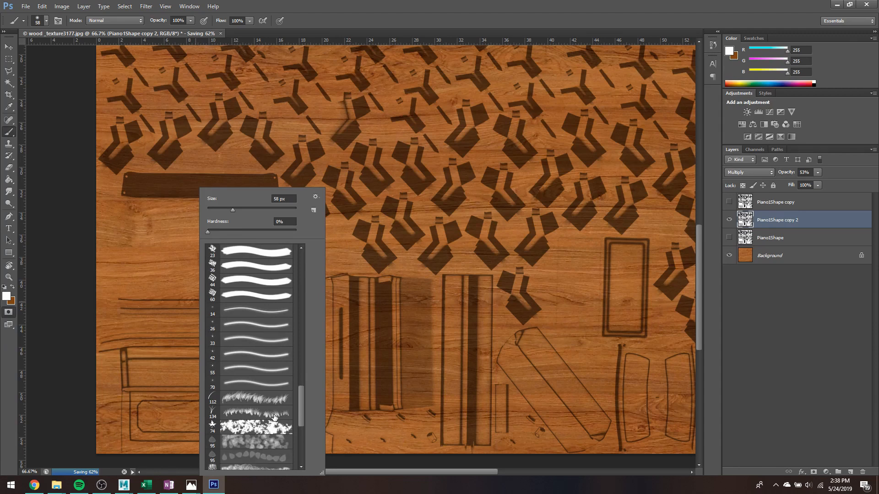
scroll(274, 415, up, 12)
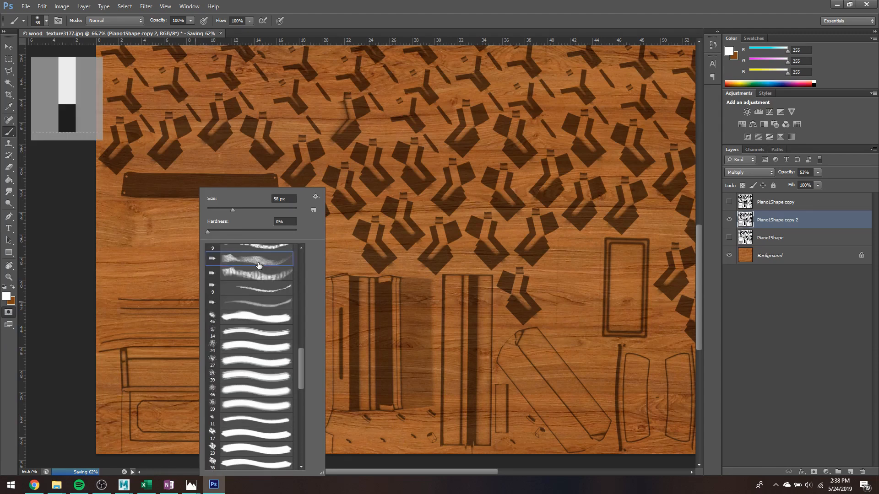
click(259, 265)
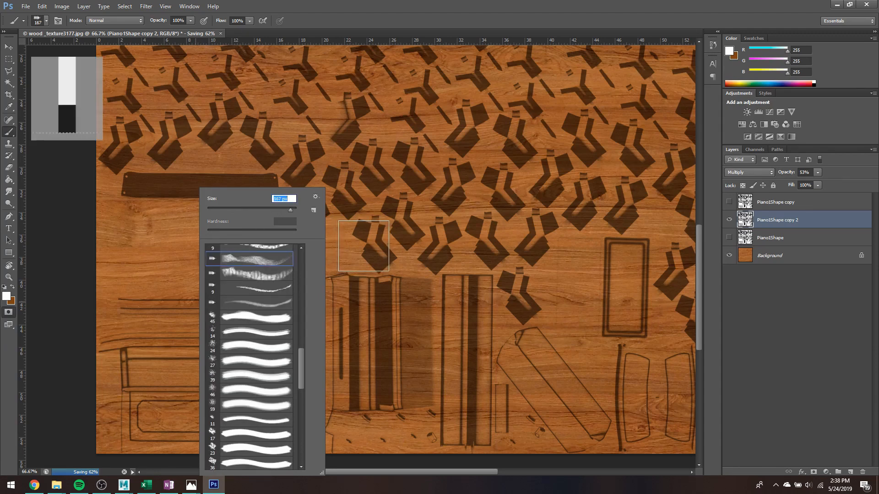
key(Return)
drag(373, 266, 411, 263)
key(ctrl+z)
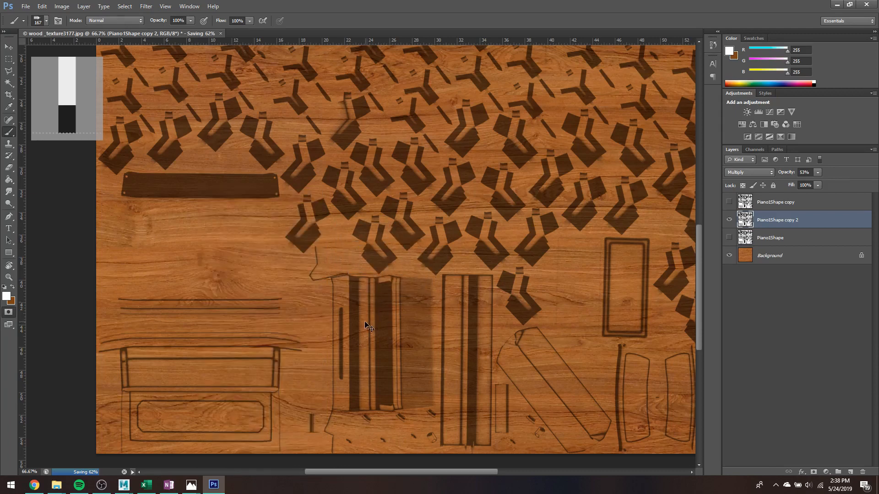
- Brush white over the dark vertical strips and a key piece, using the triangular textured tip at 167 px and 77% opacity
drag(191, 21, 186, 32)
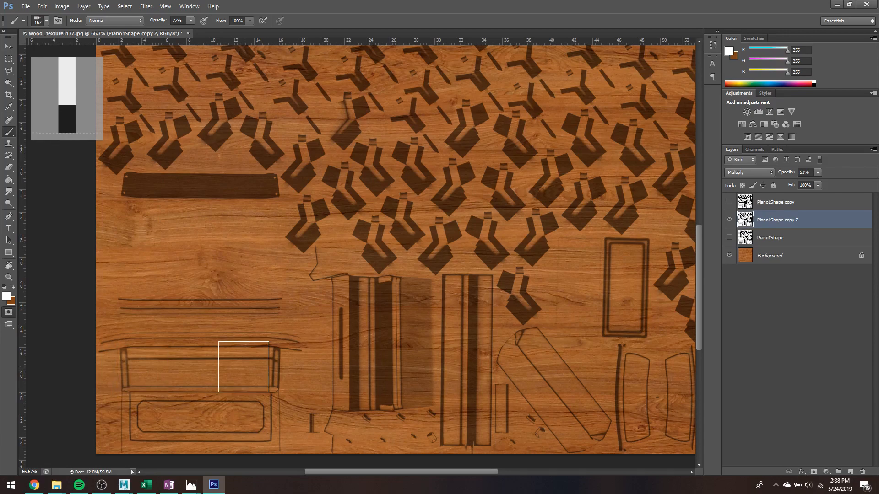
right_click(317, 333)
click(401, 279)
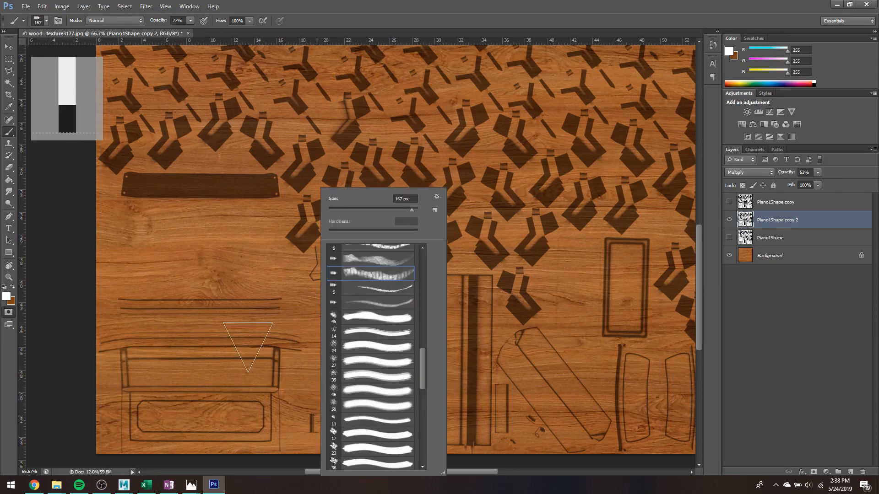
click(278, 383)
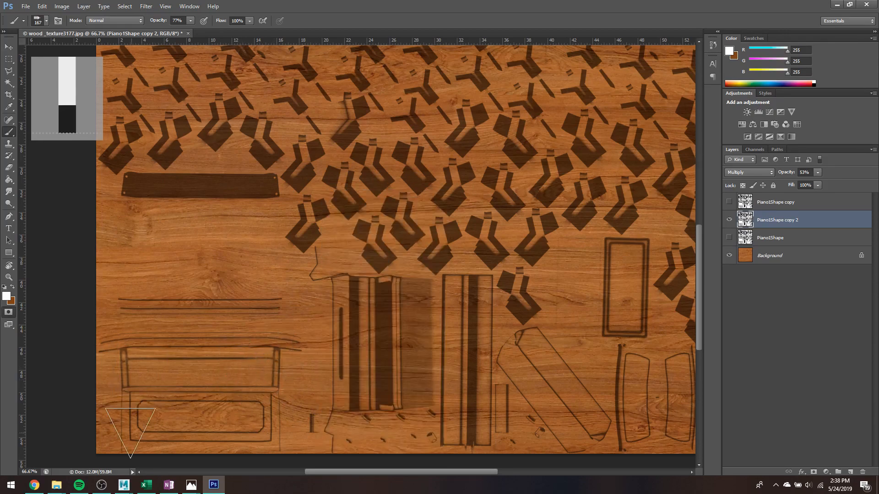
mouse_move(357, 414)
mouse_down()
mouse_move(331, 352)
mouse_move(400, 341)
mouse_up()
drag(472, 422, 471, 449)
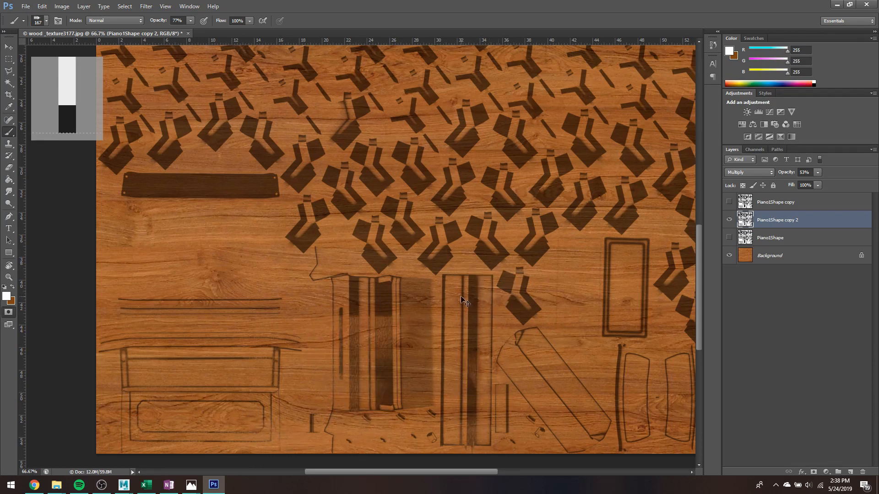
click(620, 224)
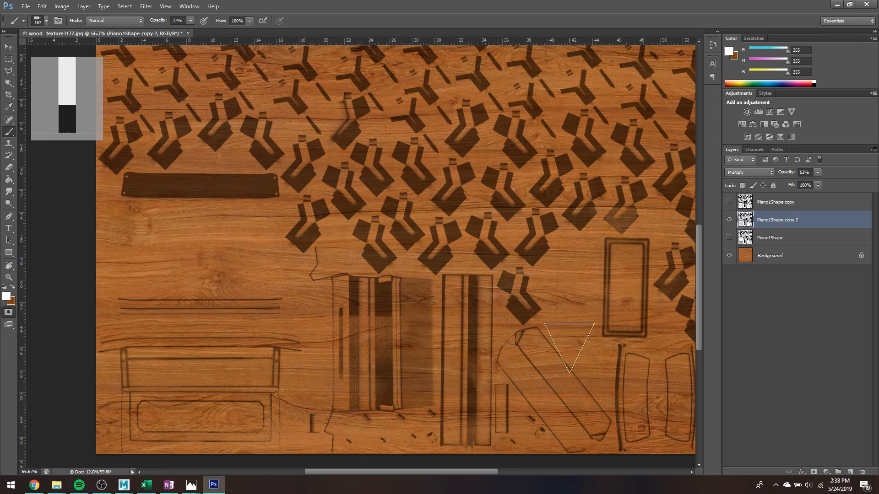
- Break up the shading on the long dark horizontal panel and nearby key pieces with the same textured brush
key(ctrl+0)
drag(408, 314, 416, 384)
key(v)
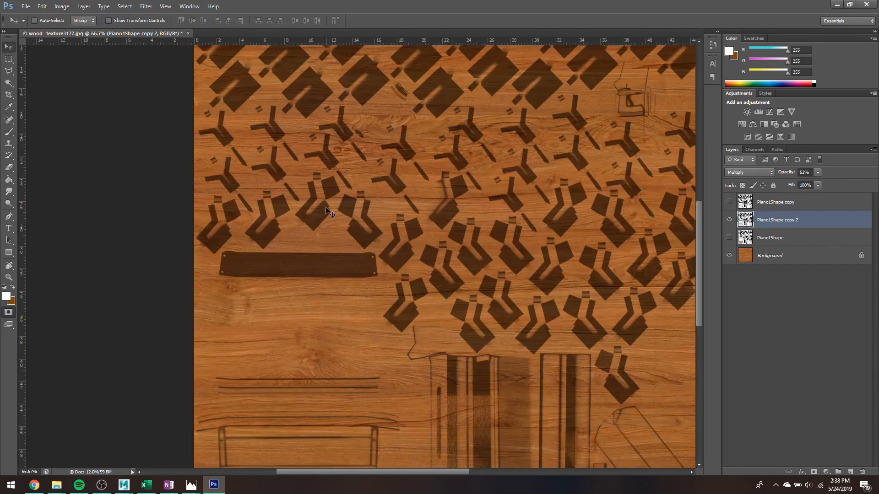
drag(337, 260, 335, 271)
key(ctrl+z)
key(b)
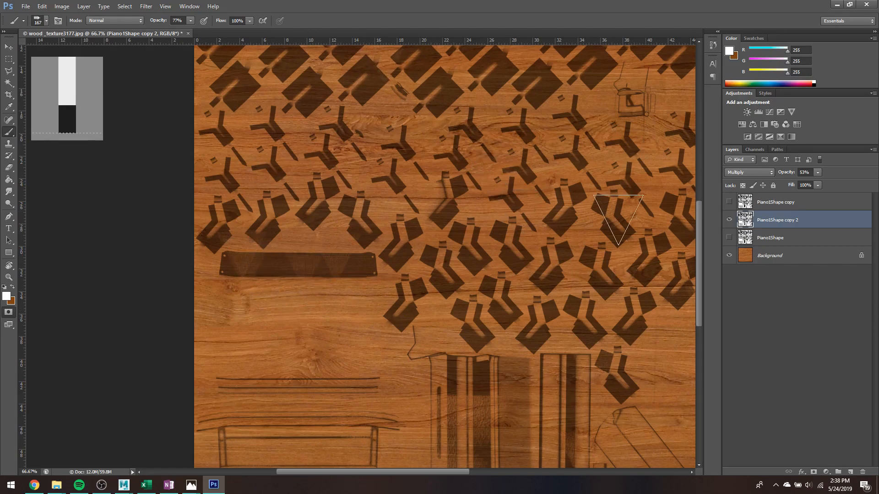
drag(636, 248, 526, 128)
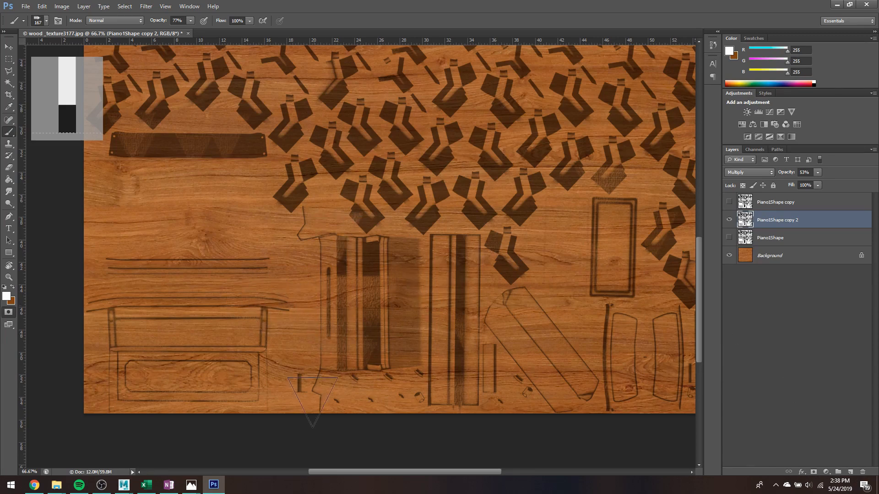
- Save the brushed texture in sourceimages as wood02 in PNG format, with smallest compression and no interlacing
click(26, 6)
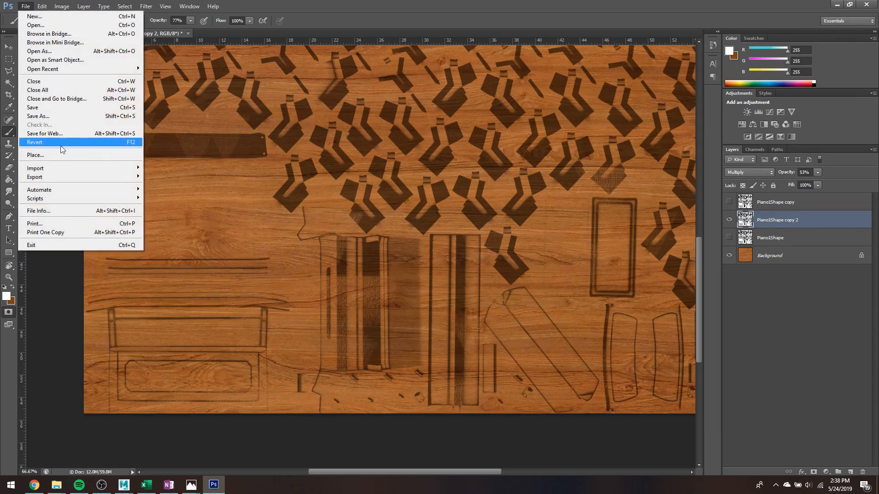
key(ctrl+shift+s)
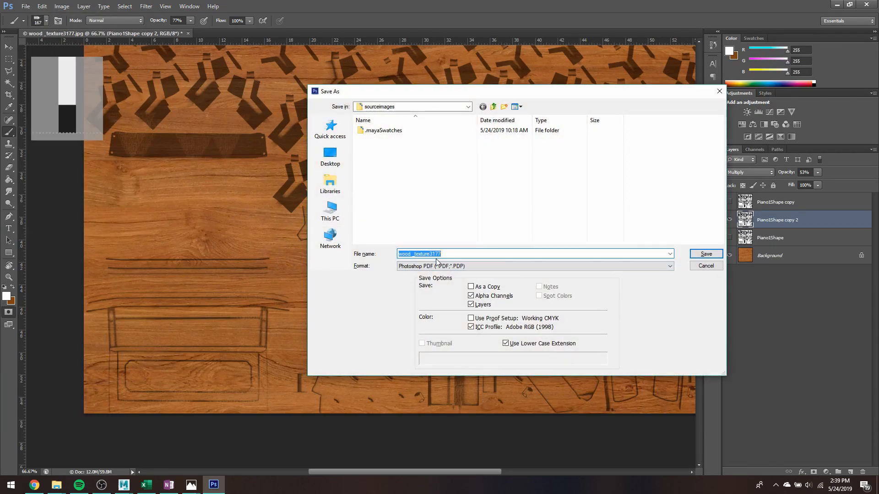
text(wood)
text(02)
click(426, 266)
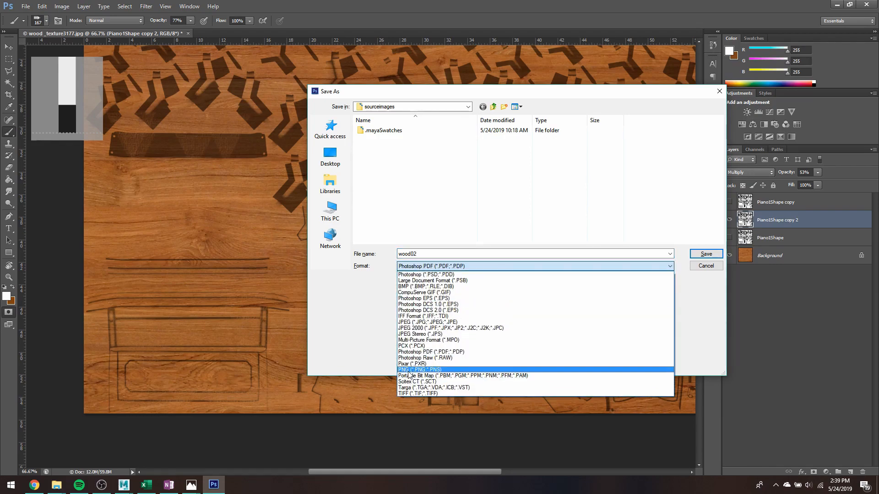
click(417, 369)
click(700, 255)
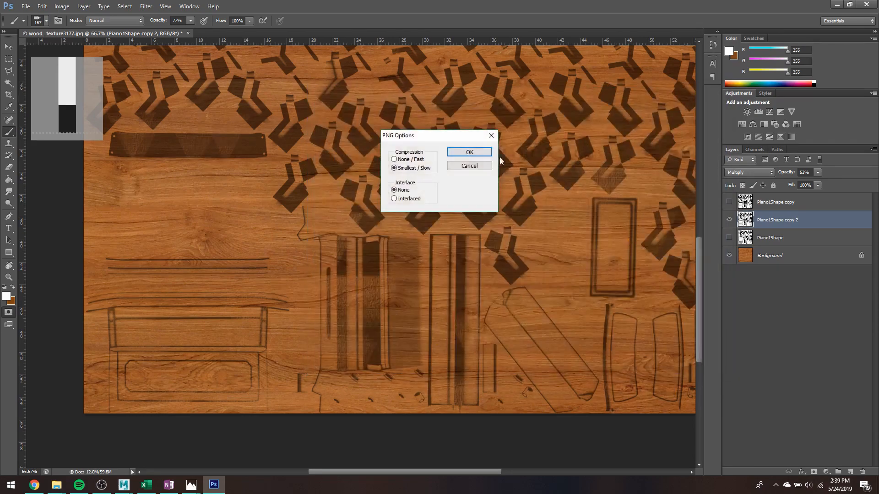
click(464, 151)
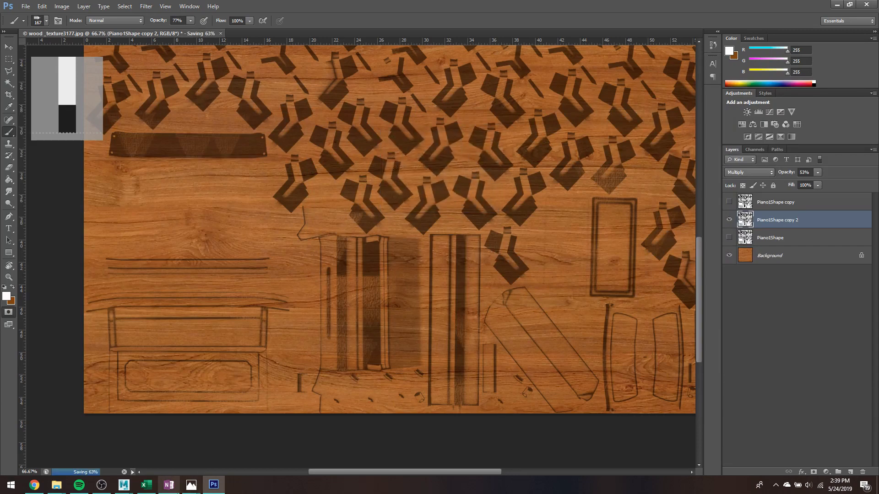
- Switch to Maya and assign the existing aiStandardSurface3 material to Piano1
mouse_move(124, 484)
click(171, 458)
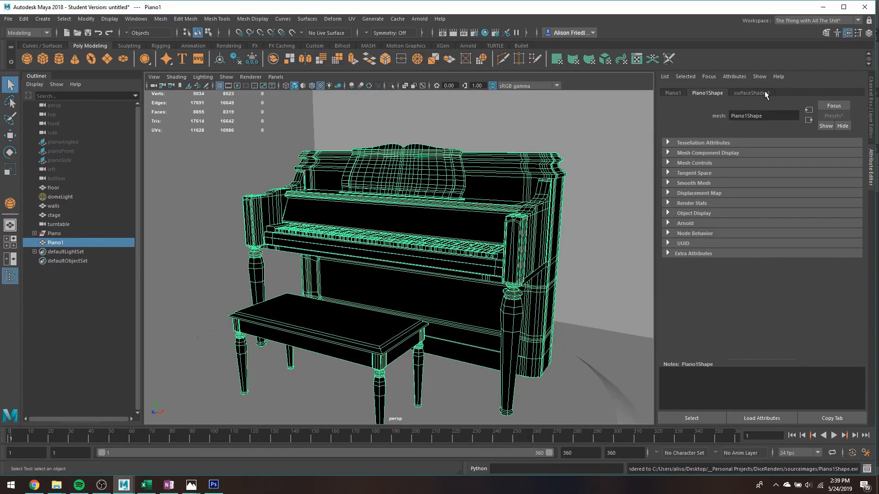
right_drag(471, 189, 551, 457)
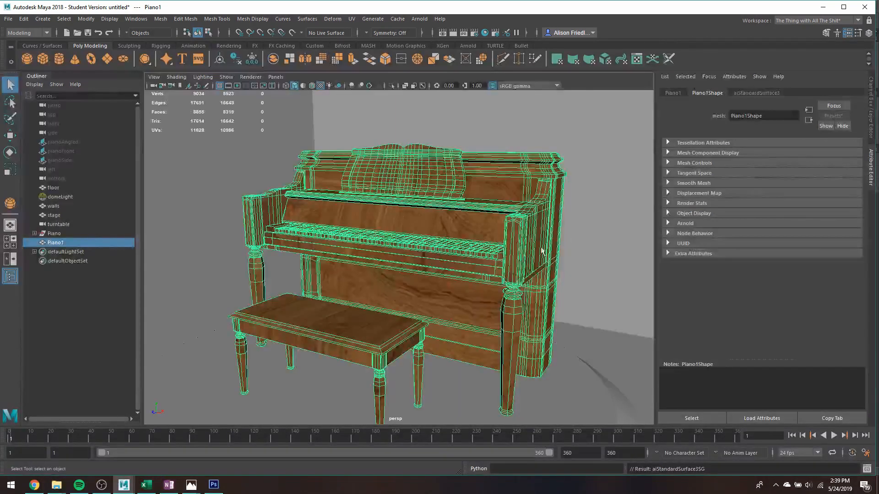
- Set the image of the material's base color file texture to sourceimages\wood01.png and view the piano unselected
click(772, 94)
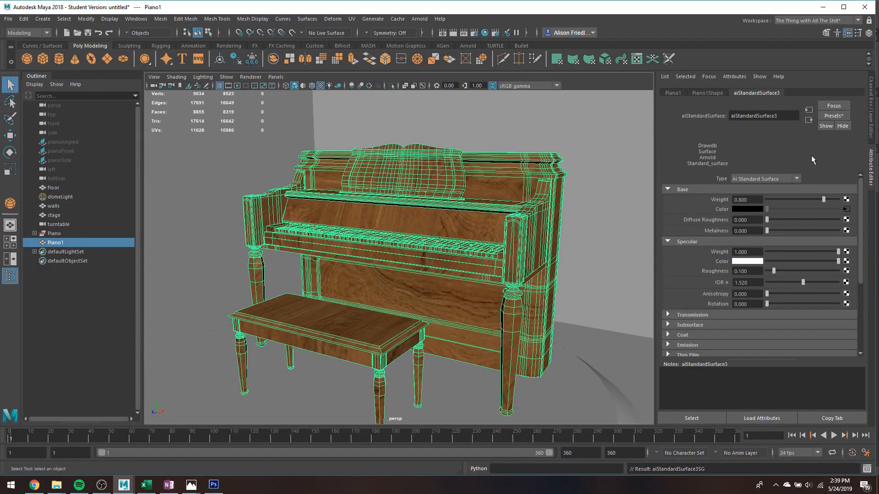
click(847, 210)
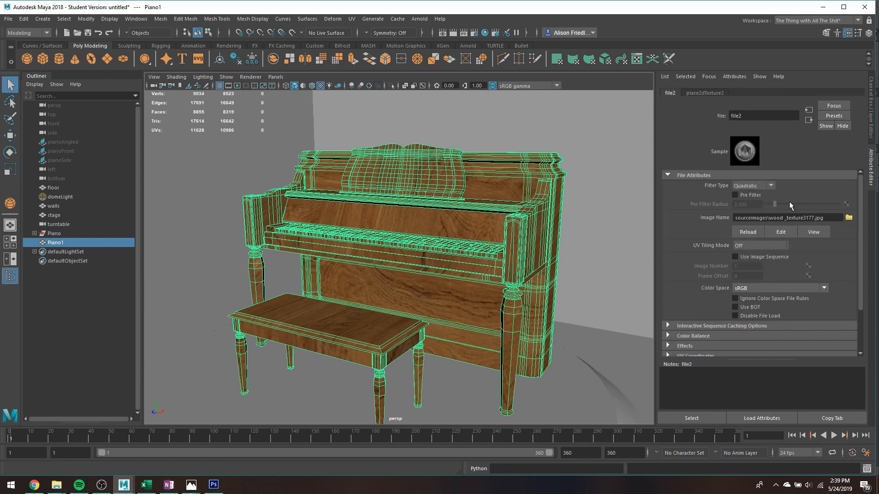
drag(783, 218, 824, 218)
text(0)
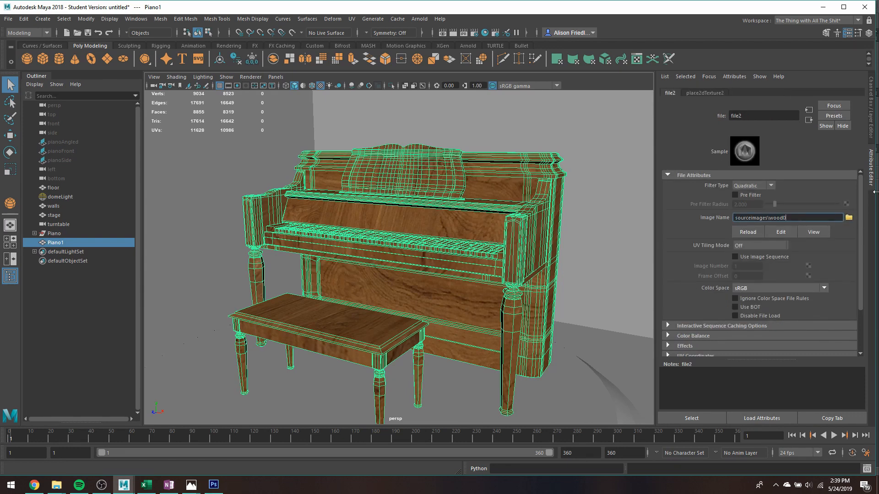
text(1.png)
key(Return)
click(362, 127)
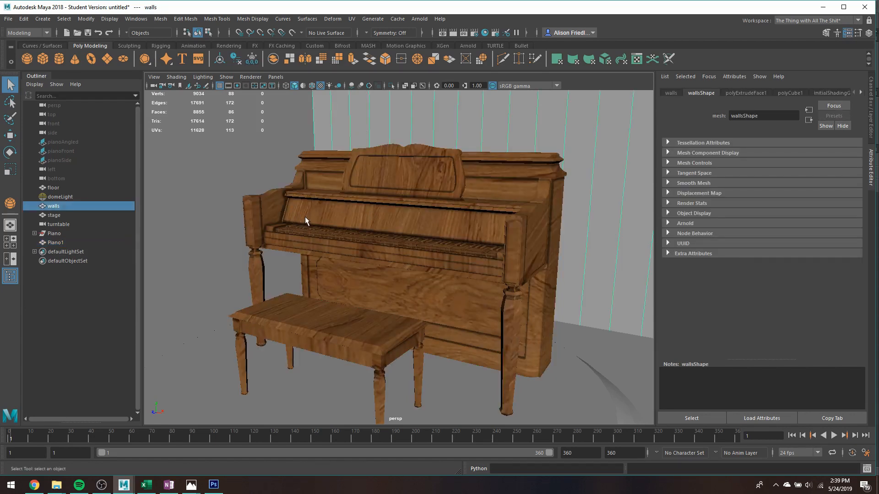
mouse_move(342, 230)
alt+mouse_down()
mouse_move(337, 255)
mouse_move(334, 237)
mouse_move(346, 234)
alt+mouse_up()
- Change the piano material's base color image from the first saved texture to wood02
click(420, 19)
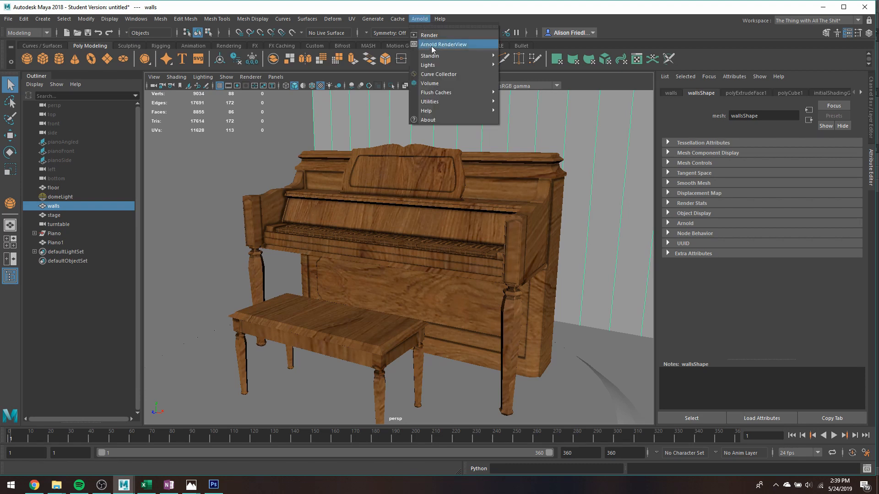
click(375, 210)
click(759, 93)
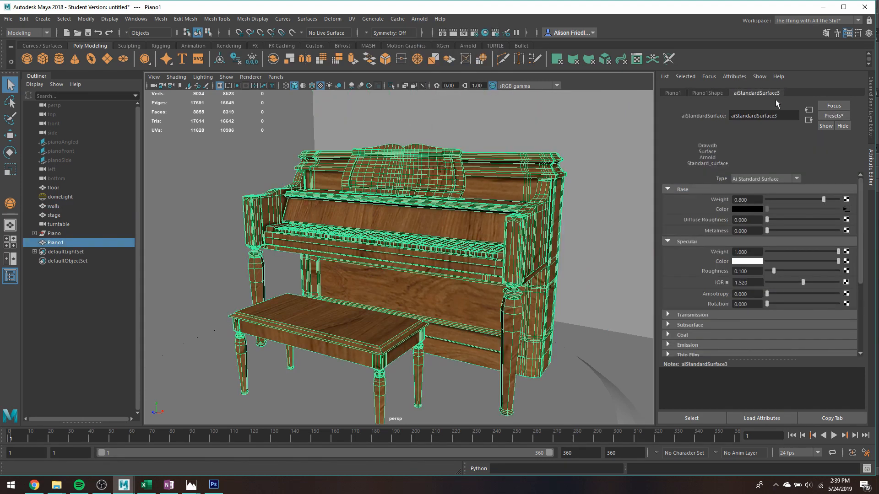
click(846, 210)
click(787, 218)
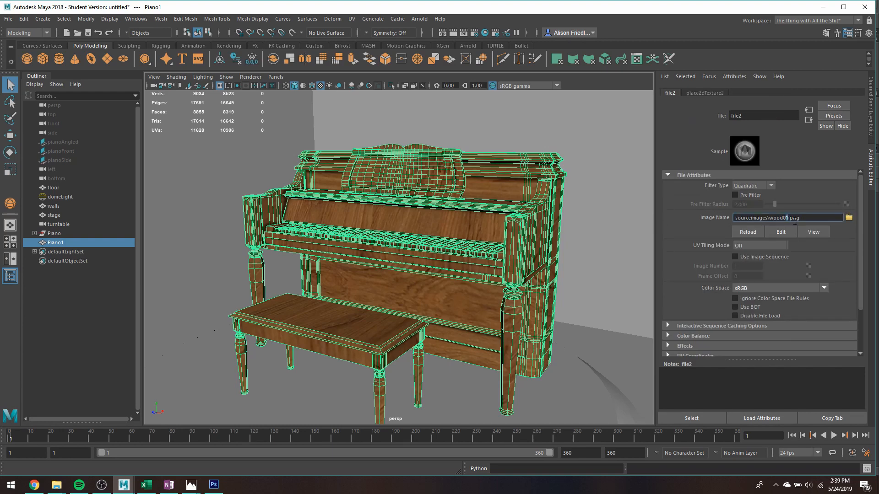
click(493, 128)
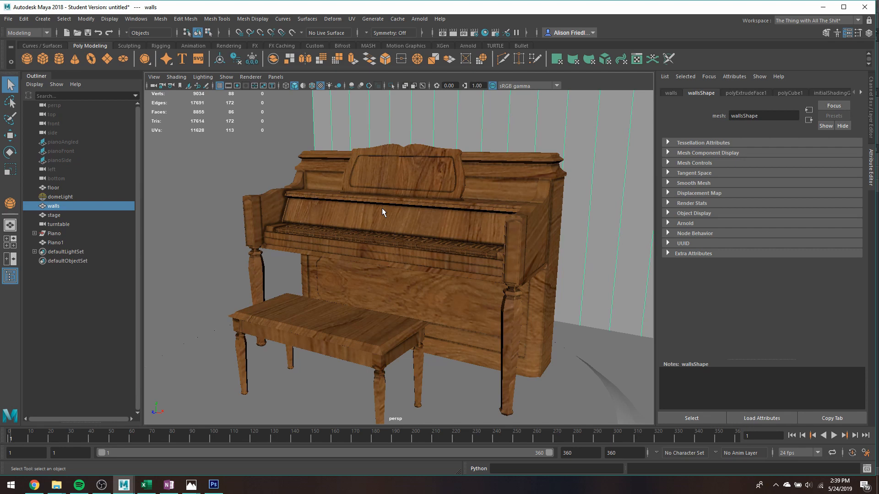
- Render the piano scene in Arnold RenderView with isolating of the selected object turned off
mouse_move(379, 209)
alt+mouse_down()
mouse_move(394, 204)
mouse_move(394, 221)
mouse_move(385, 220)
alt+mouse_up()
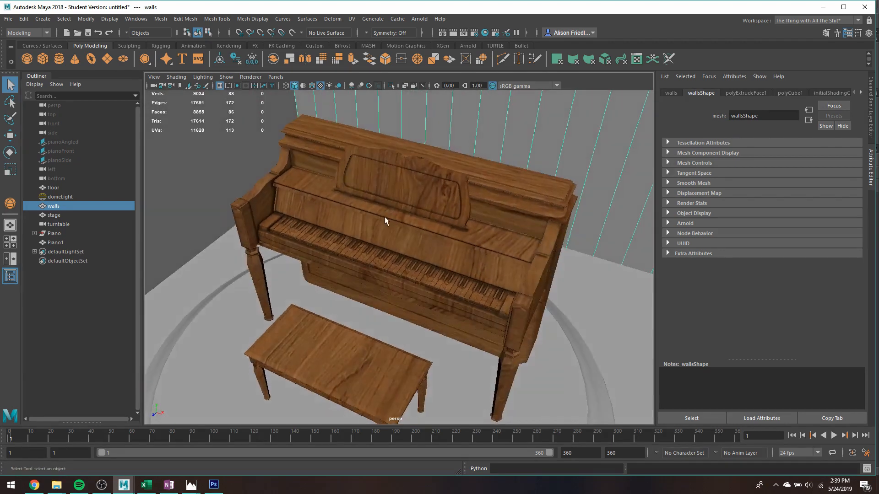
key(bracketleft)
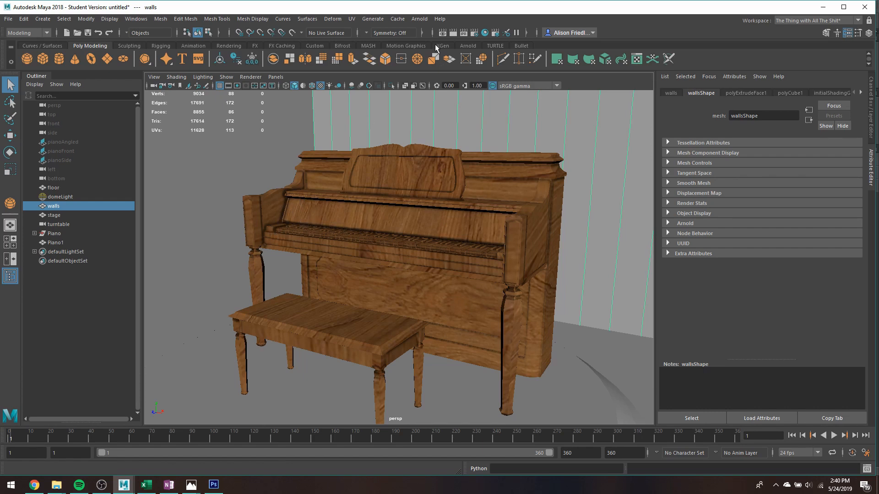
click(418, 18)
click(440, 44)
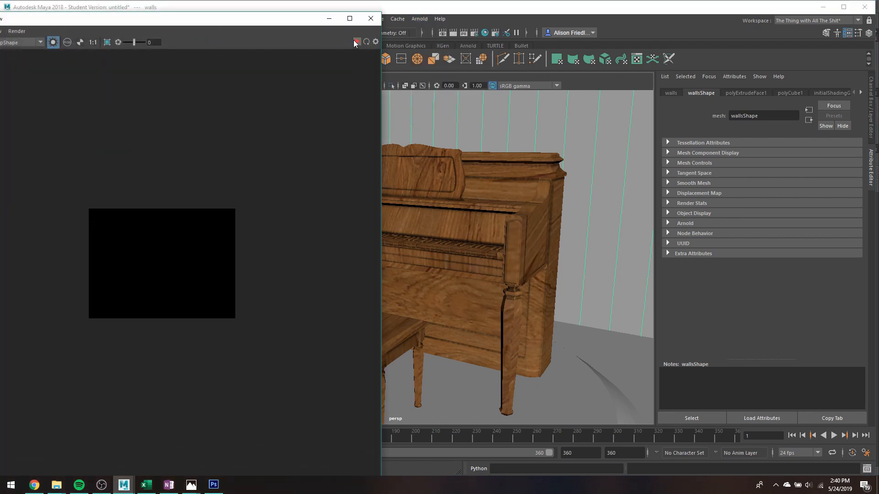
click(356, 42)
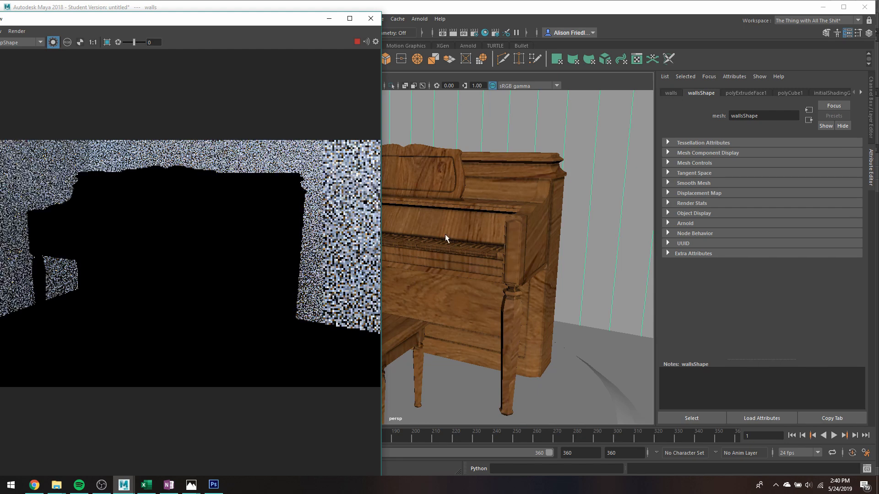
click(54, 42)
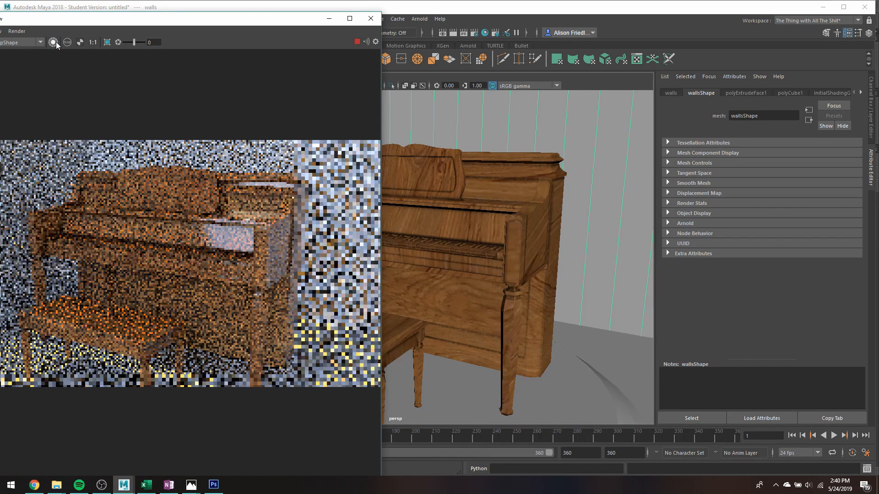